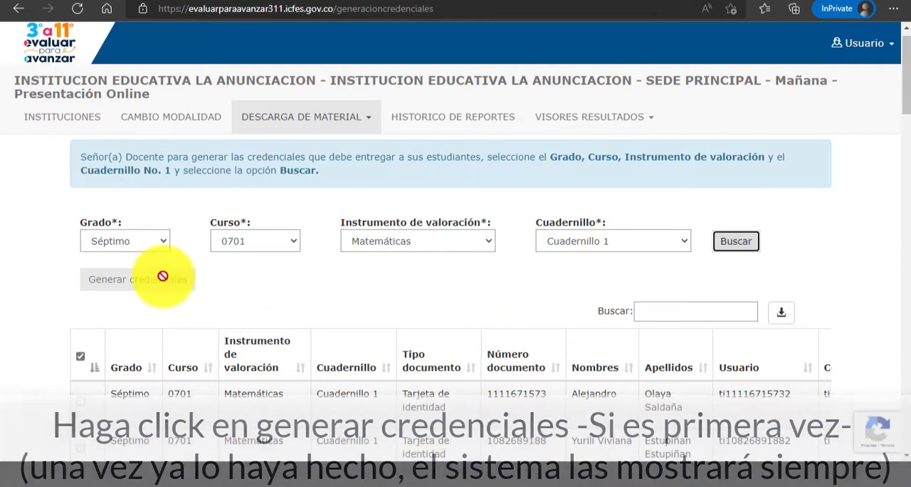
Export the Séptimo 0701 Matemáticas credentials table to Excel and save the file Saber311.xlsx.
left_click(776, 311)
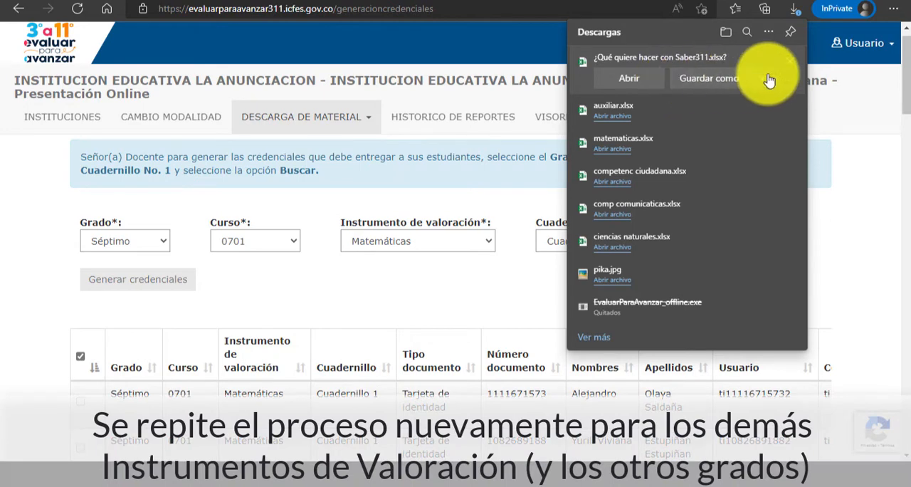
left_click(739, 104)
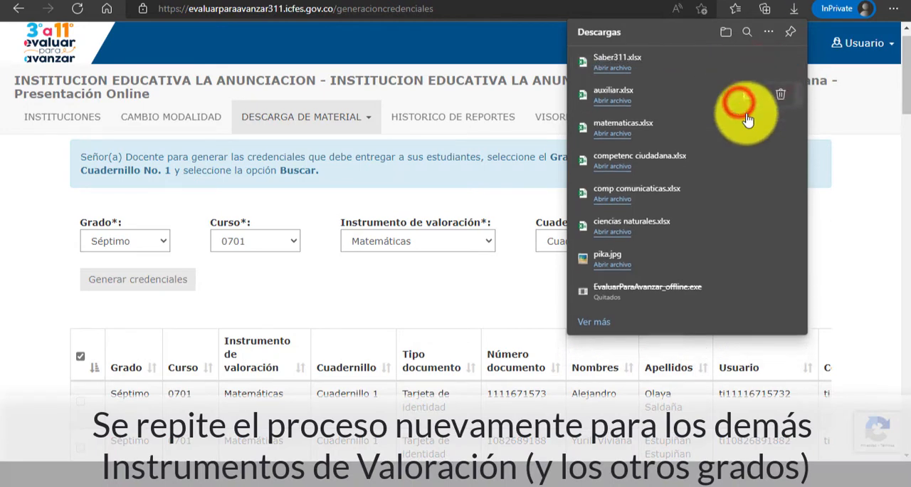
left_click(385, 290)
Search the Séptimo 0701 credentials for the instrument Competencias Comunicativas en Lenguaje: Lectura, Cuadernillo 1.
left_click(454, 242)
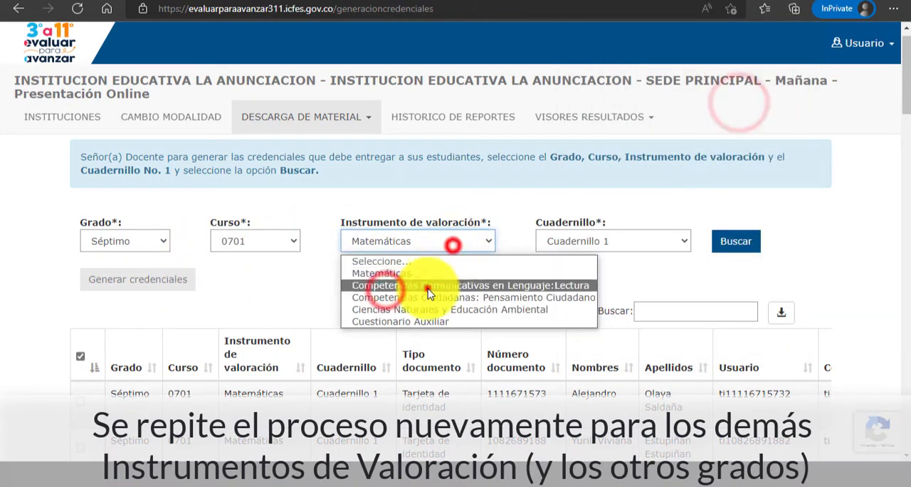
left_click(430, 287)
left_click(736, 241)
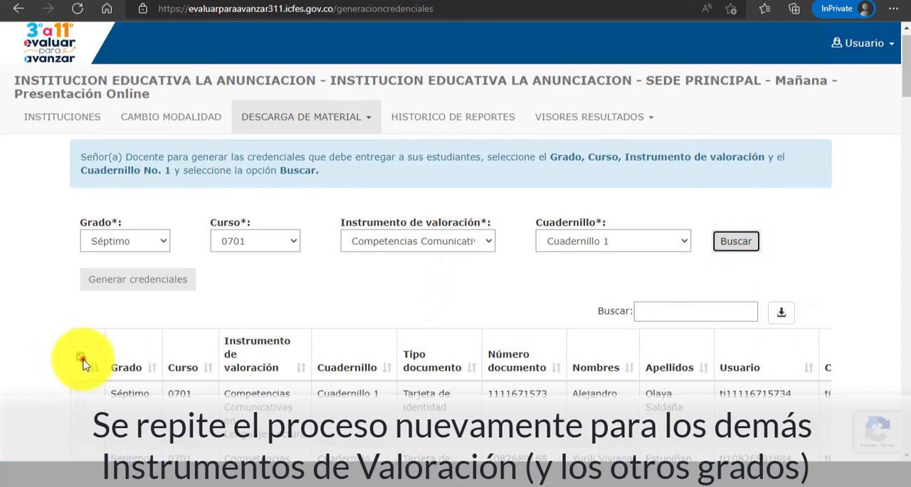
left_click(80, 356)
Start exporting the Lectura credentials and allow the site to download multiple files.
left_click(779, 311)
left_click(618, 79)
left_click(709, 138)
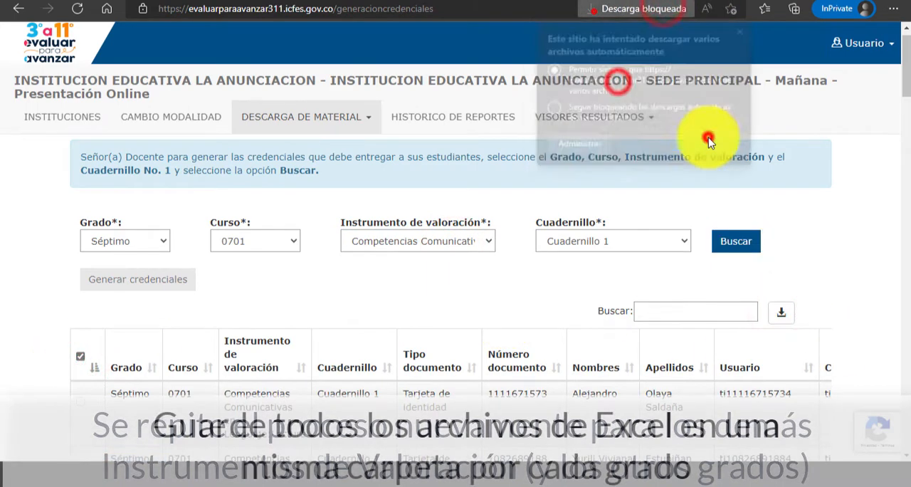
Export the Competencias Comunicativas credentials table to Excel and save the downloaded file.
left_click(784, 314)
left_click(762, 77)
left_click(755, 97)
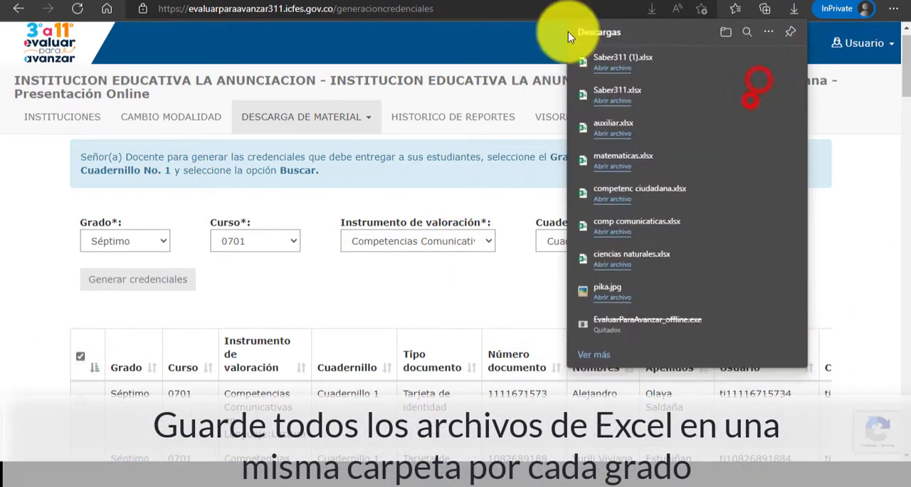
left_click(383, 278)
Search the credentials for the Competencias Ciudadanas: Pensamiento Ciudadano instrument and save the exported Excel file.
left_click(405, 244)
left_click(413, 296)
left_click(735, 240)
left_click(781, 312)
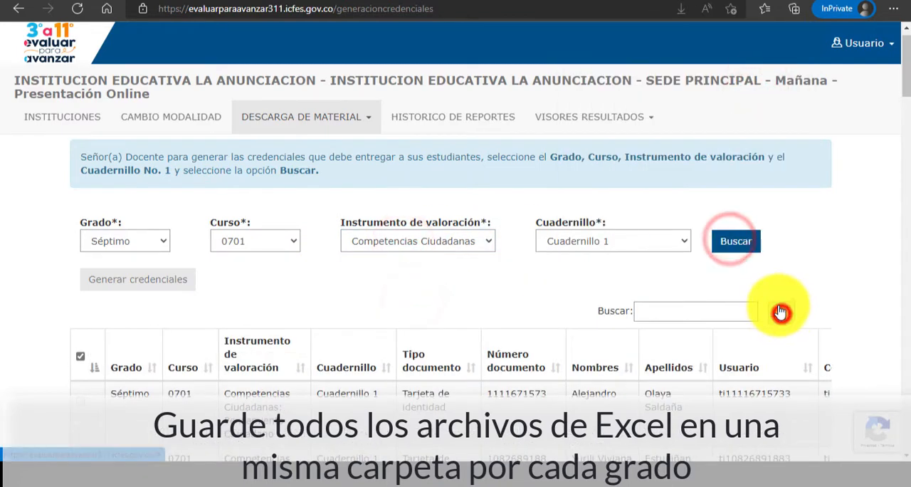
left_click(767, 78)
left_click(744, 104)
Choose the Ciencias Naturales y Educación Ambiental instrument, then export the credentials table and save the Excel file.
left_click(484, 242)
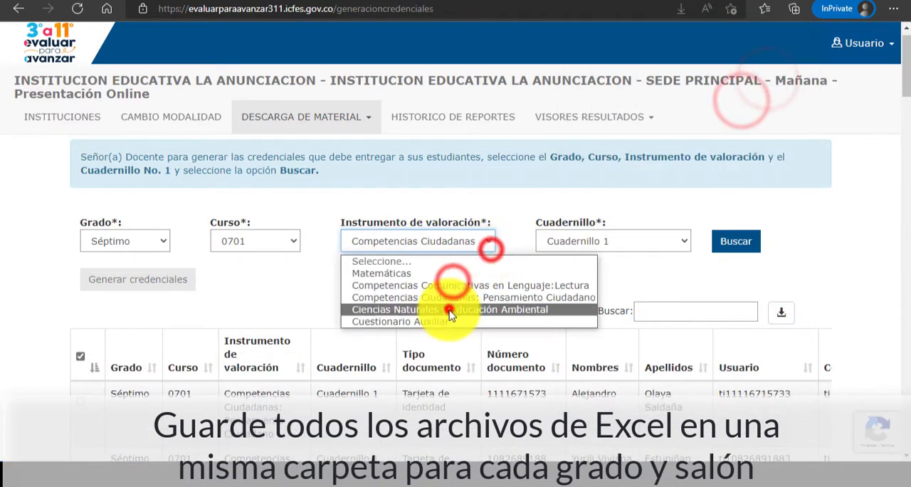
left_click(451, 303)
left_click(784, 311)
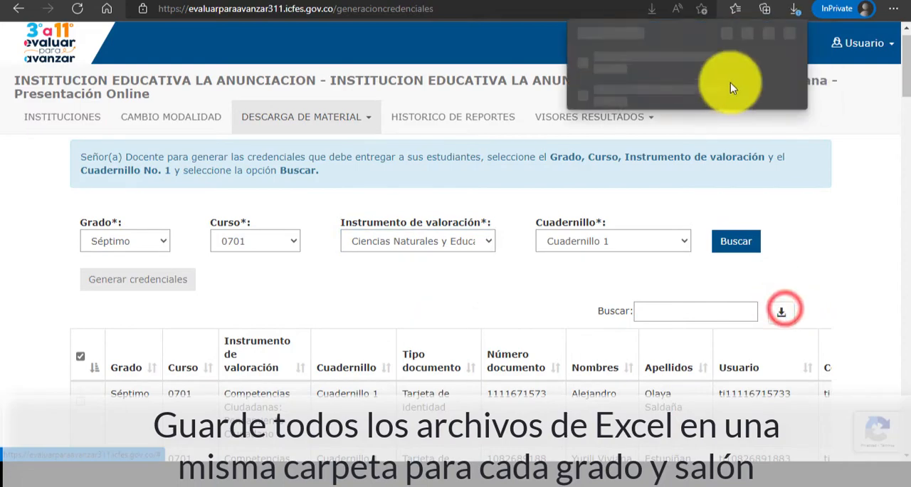
left_click(703, 84)
left_click(863, 436)
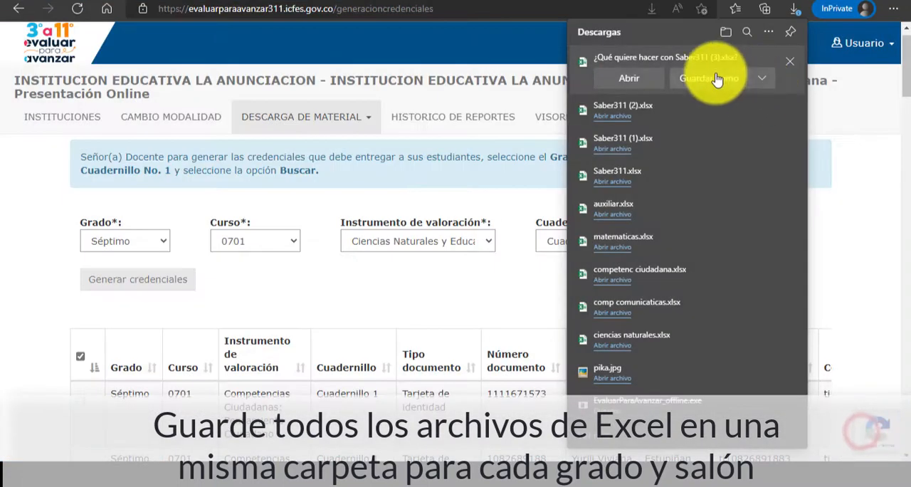
left_click(765, 78)
left_click(722, 105)
left_click(494, 289)
Search the credentials for the Cuestionario Auxiliar instrument and save the exported Excel file.
left_click(473, 239)
left_click(448, 318)
left_click(737, 242)
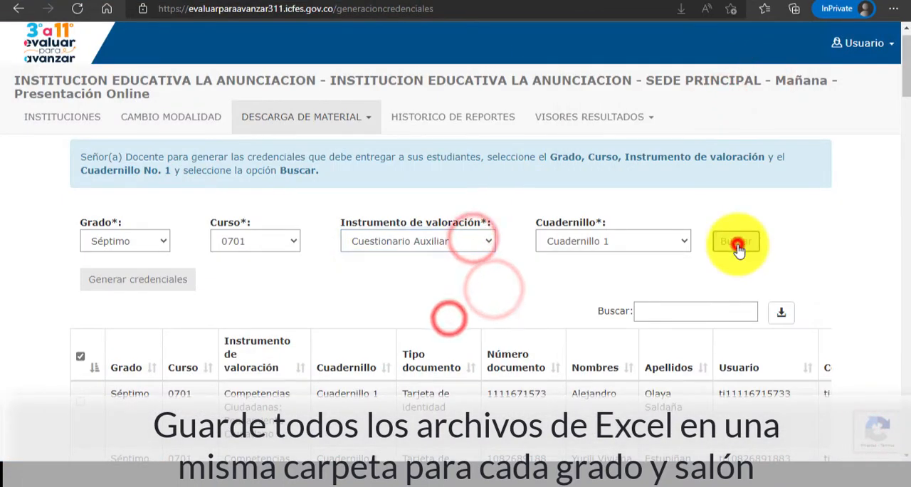
left_click(782, 311)
left_click(761, 80)
left_click(736, 102)
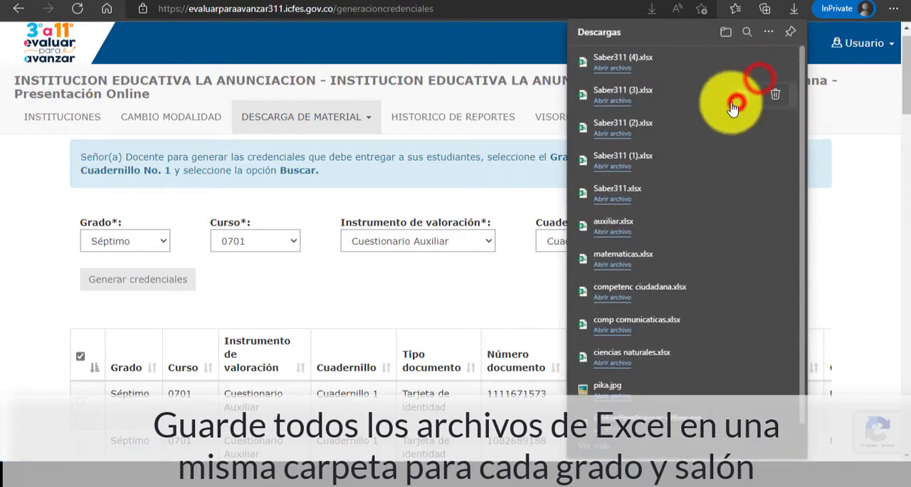
left_click(496, 287)
Switch the credential search to the grade Octavo and pick one of its courses.
left_click(132, 245)
left_click(124, 387)
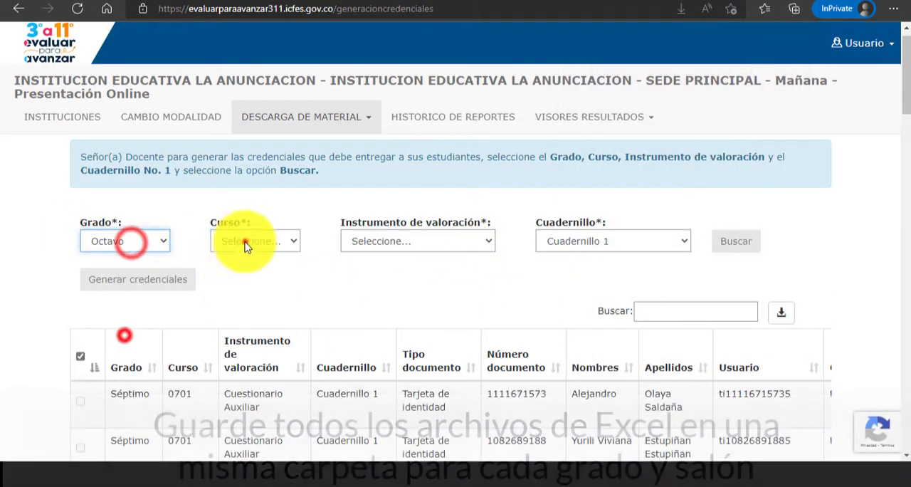
left_click(246, 239)
left_click(254, 272)
left_click(458, 242)
left_click(657, 277)
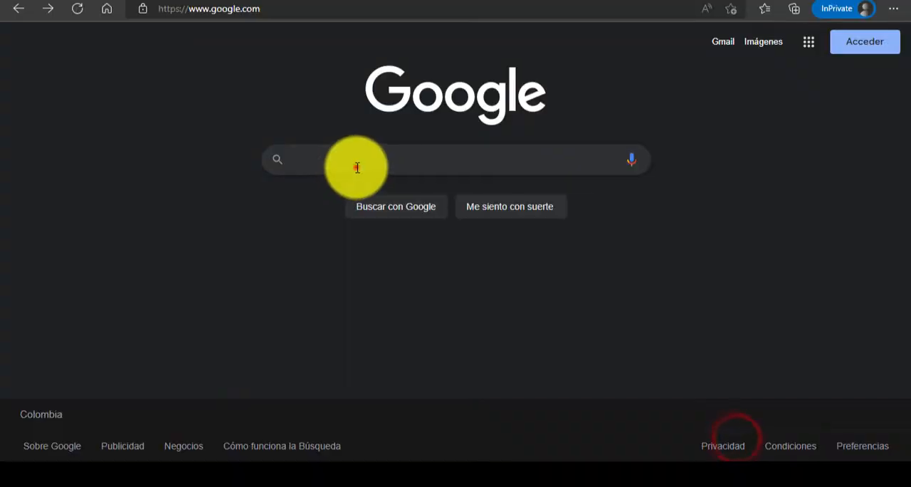
Search Google for "ablebits excel" and open the ablebits.com website.
left_click(357, 164)
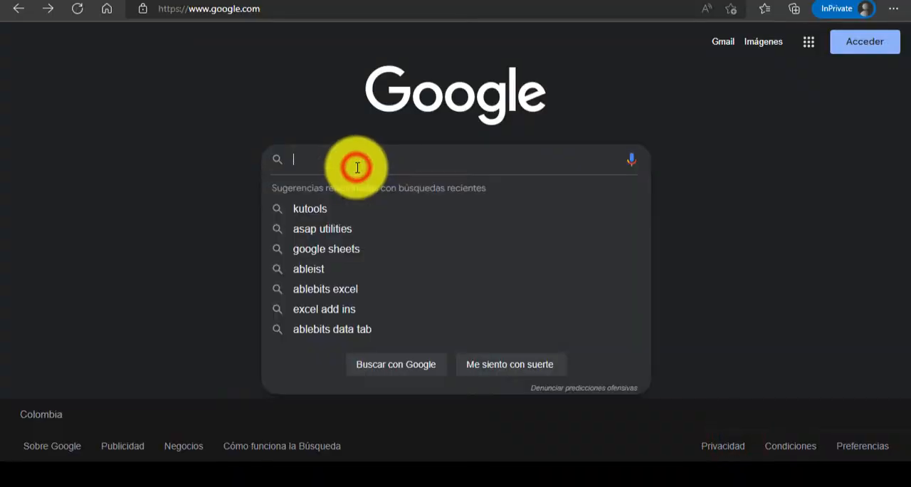
type("ablebit")
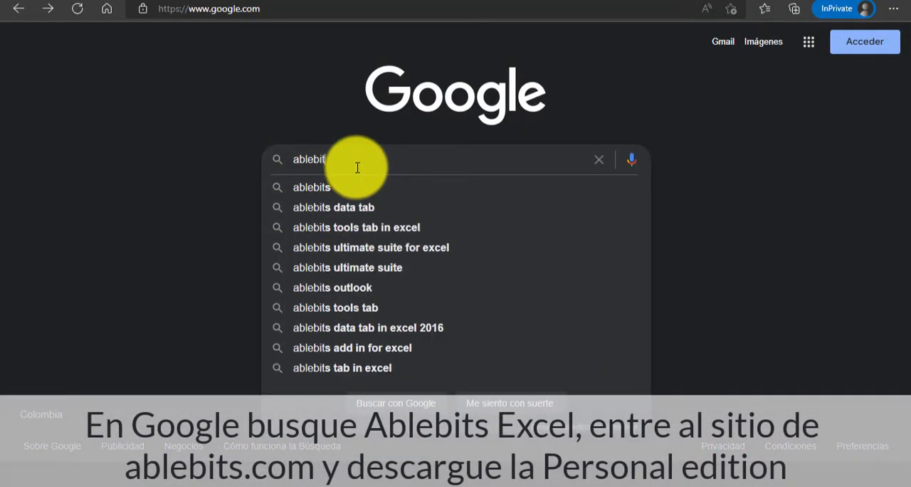
type("s excel")
key("Return")
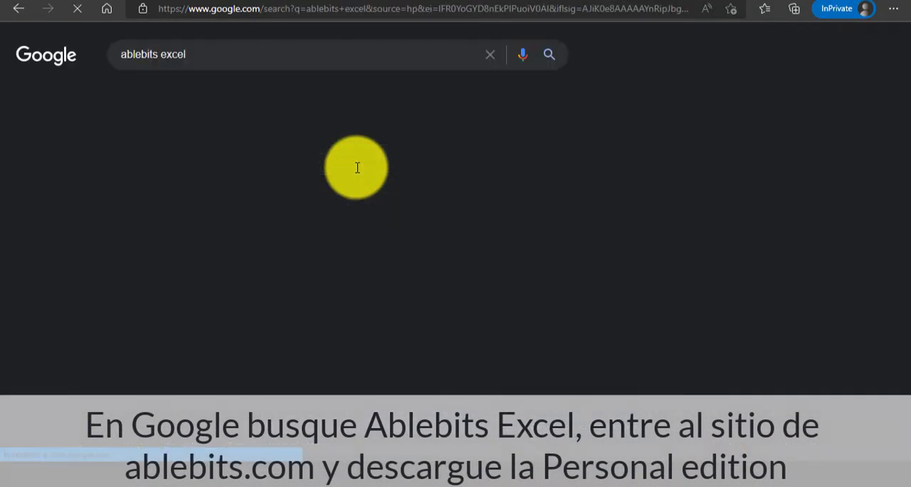
left_click(240, 173)
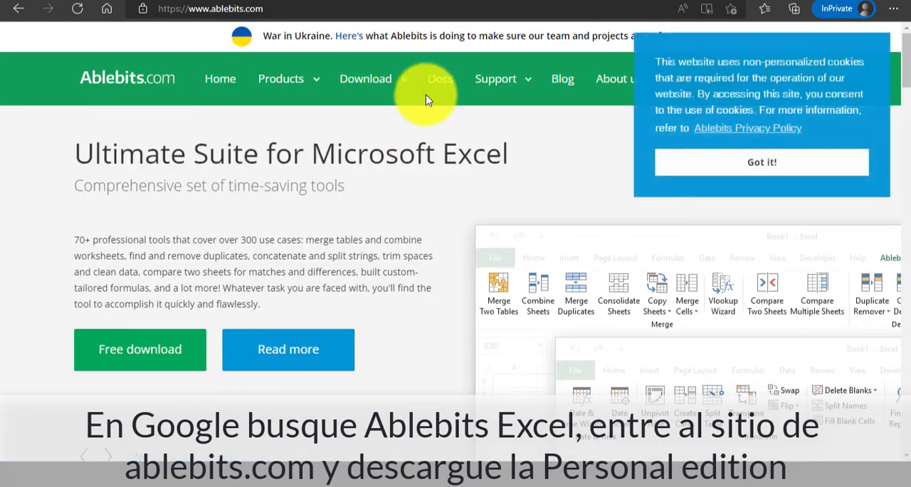
Dismiss the cookie notice and download the Personal edition of Ultimate Suite for Microsoft Excel 2021 – 2013, saving the zip file.
left_click(856, 161)
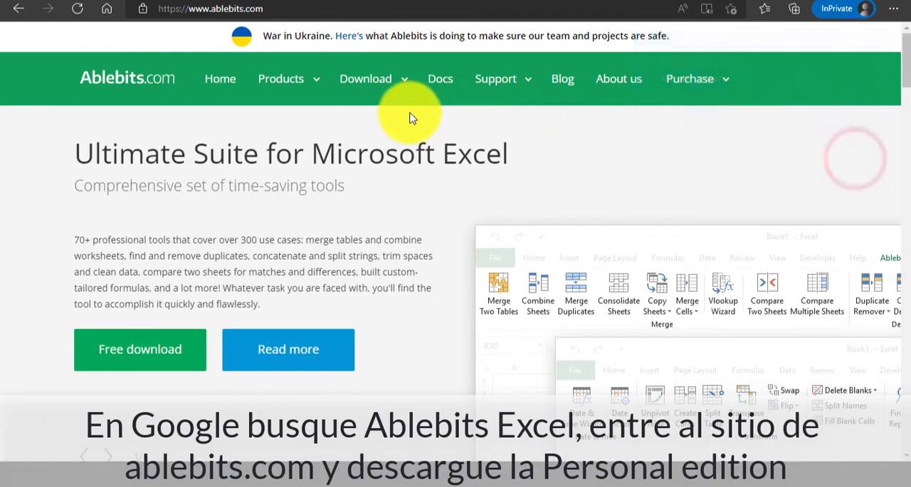
left_click(380, 86)
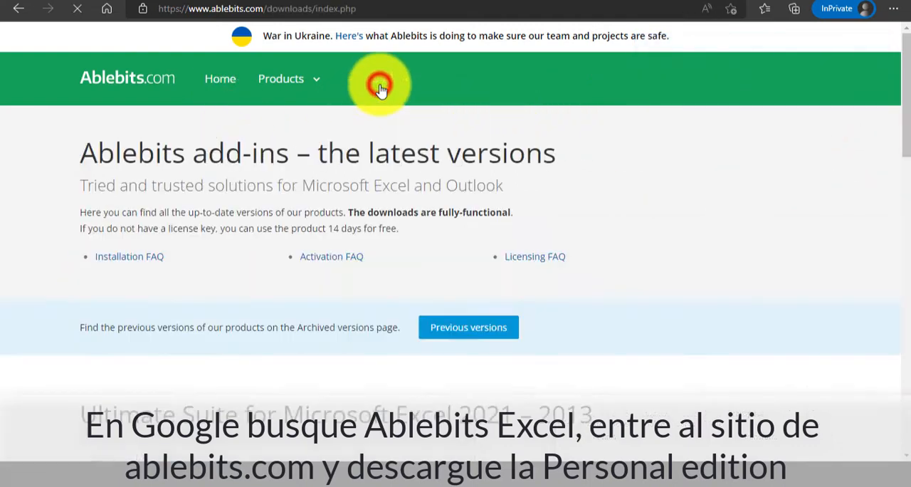
scroll(397, 177, "down", 3)
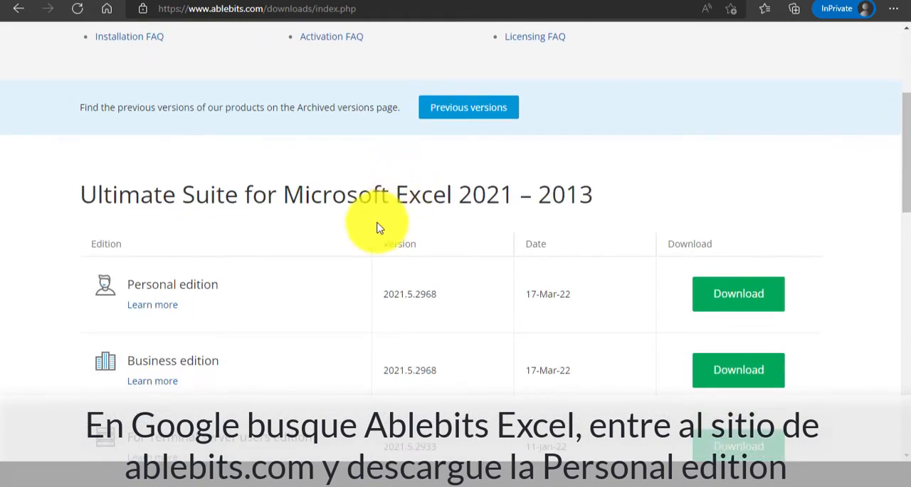
scroll(556, 204, "down", 2)
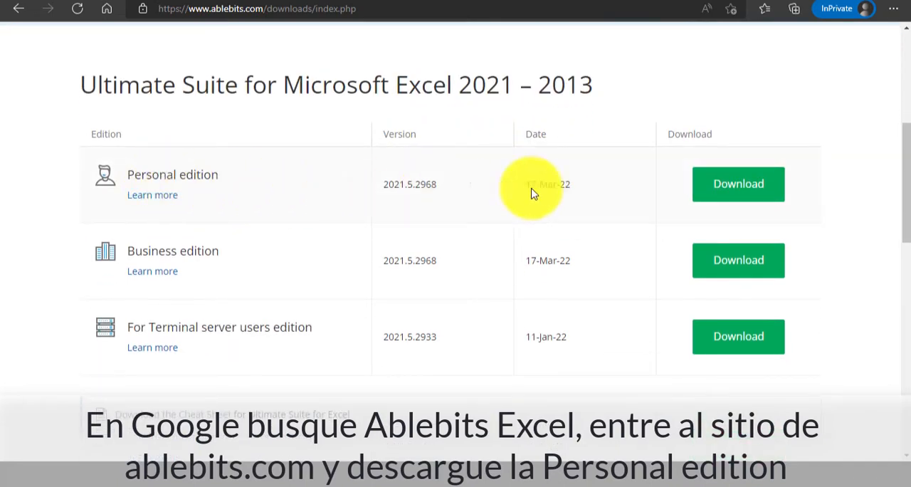
left_click(739, 186)
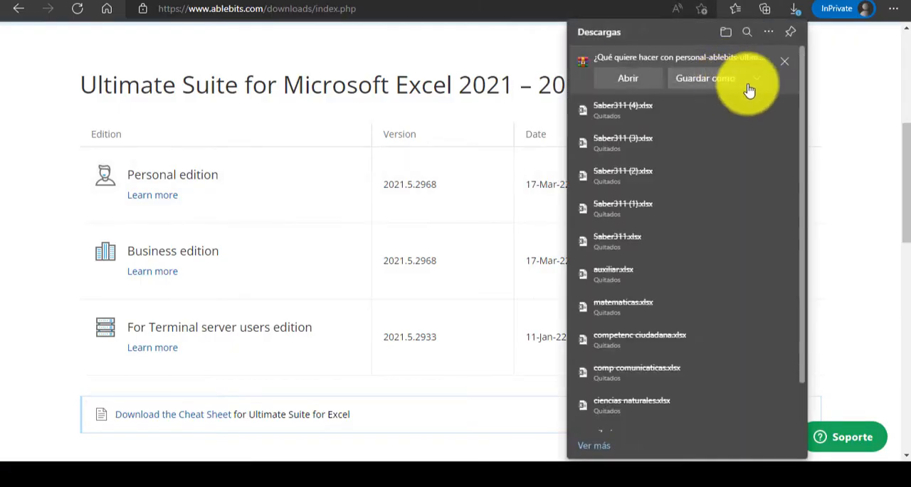
left_click(760, 82)
left_click(753, 100)
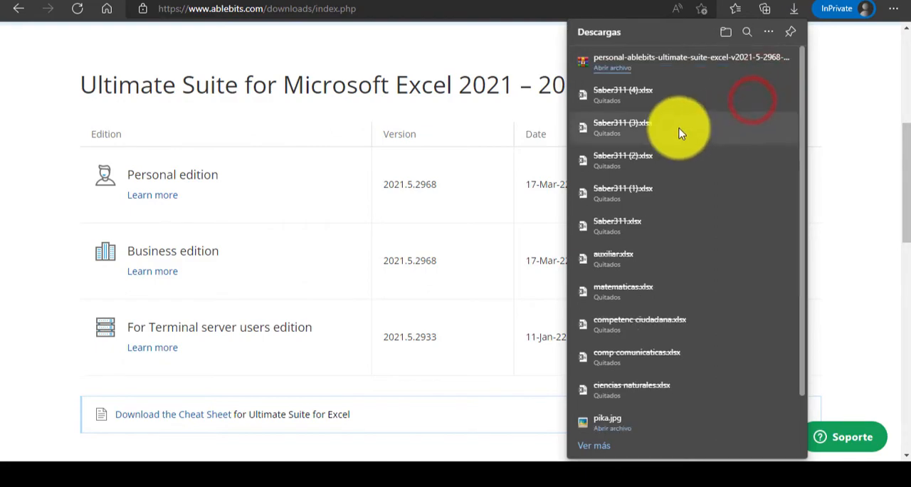
left_click(397, 57)
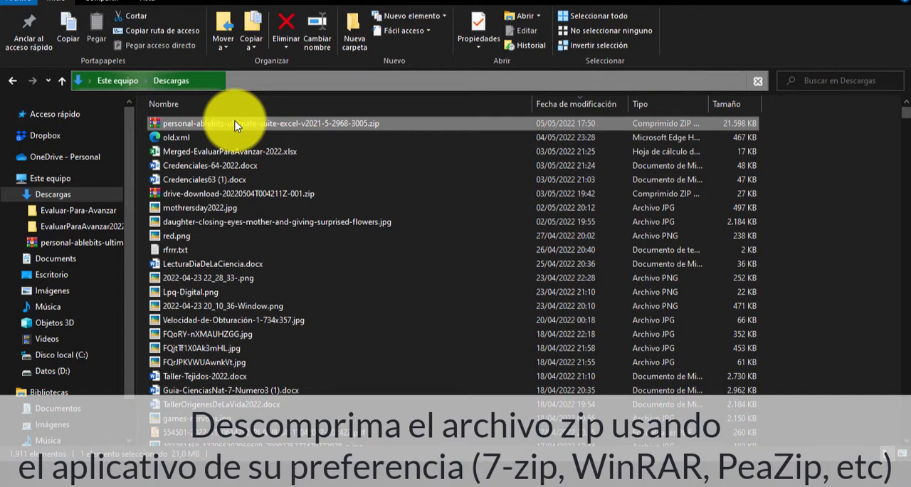
Extract personal-ablebits-ultimate-suite-excel-v2021-5-2968-3005.zip into a folder of the same name in Descargas.
right_click(237, 125)
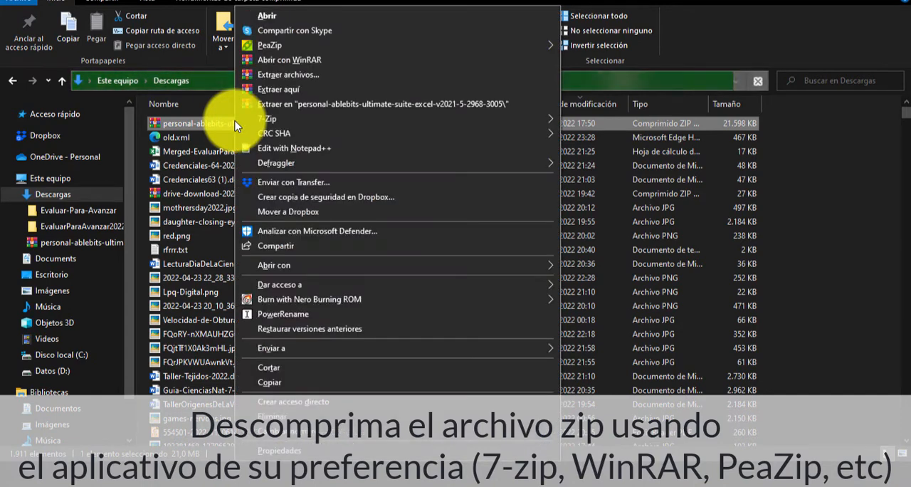
left_click(319, 105)
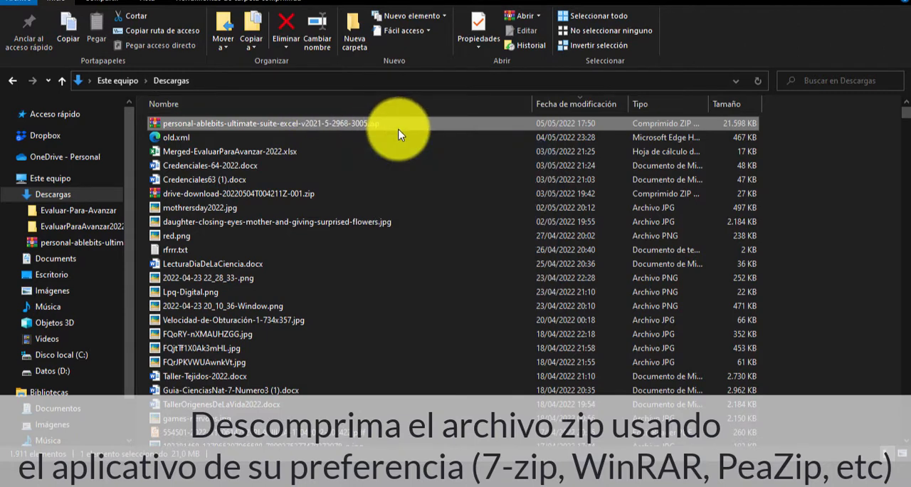
right_click(244, 122)
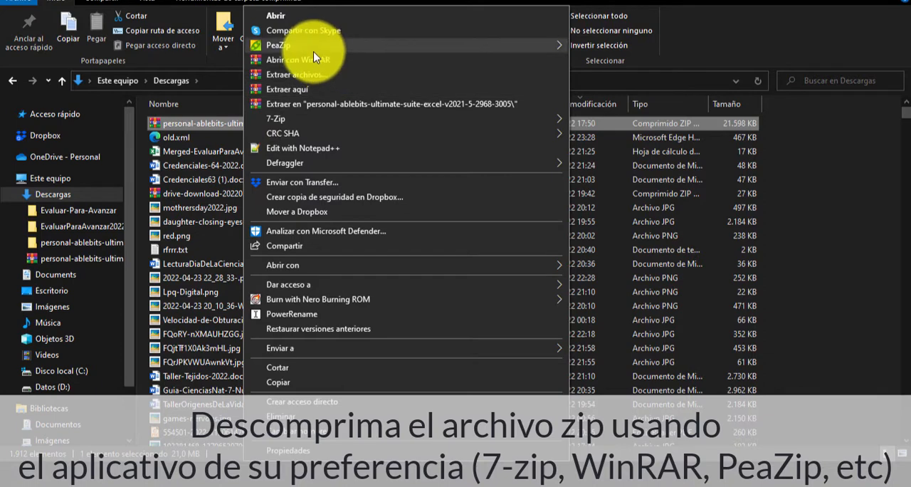
mouse_move(316, 126)
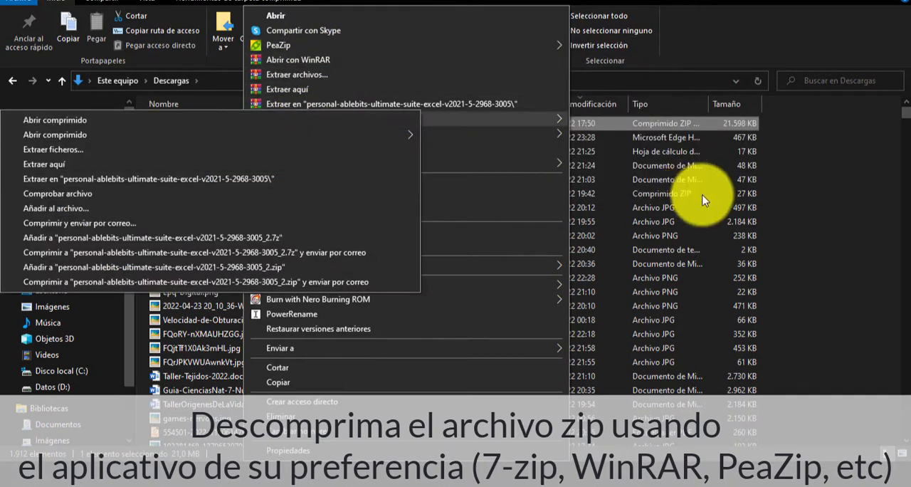
left_click(825, 189)
left_click(329, 223)
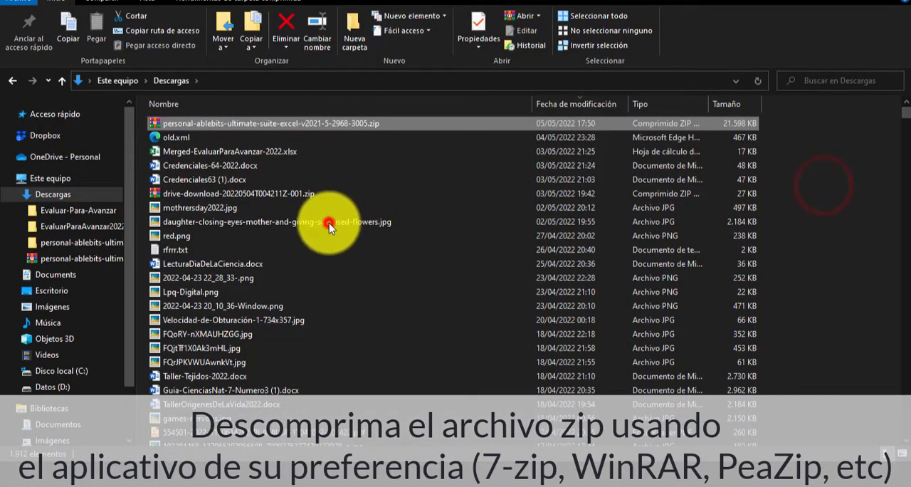
left_click(203, 123)
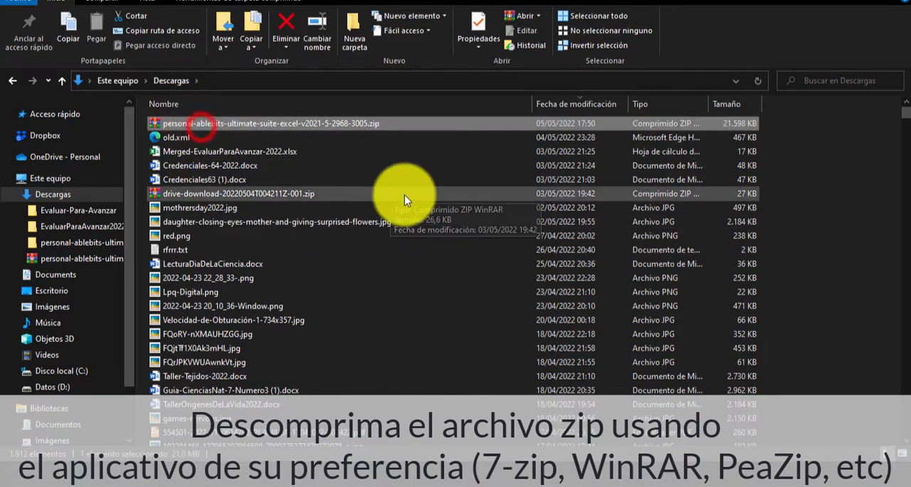
key("p")
key("s")
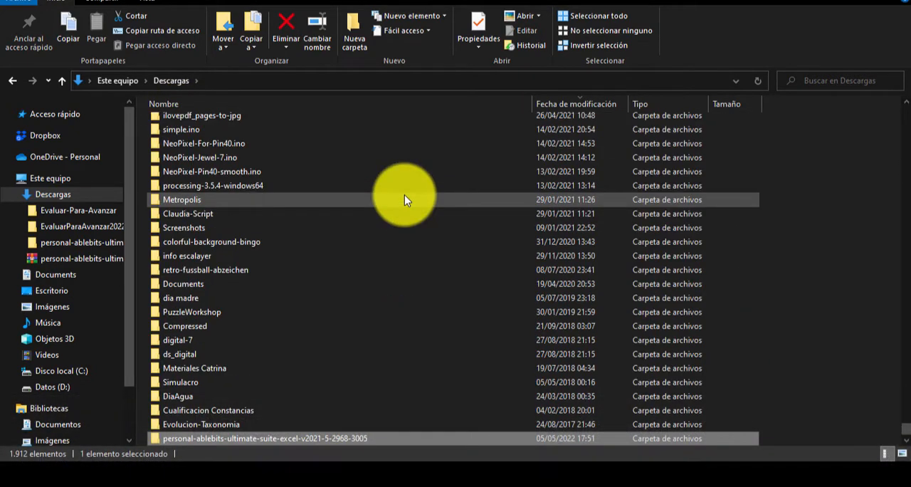
key("Return")
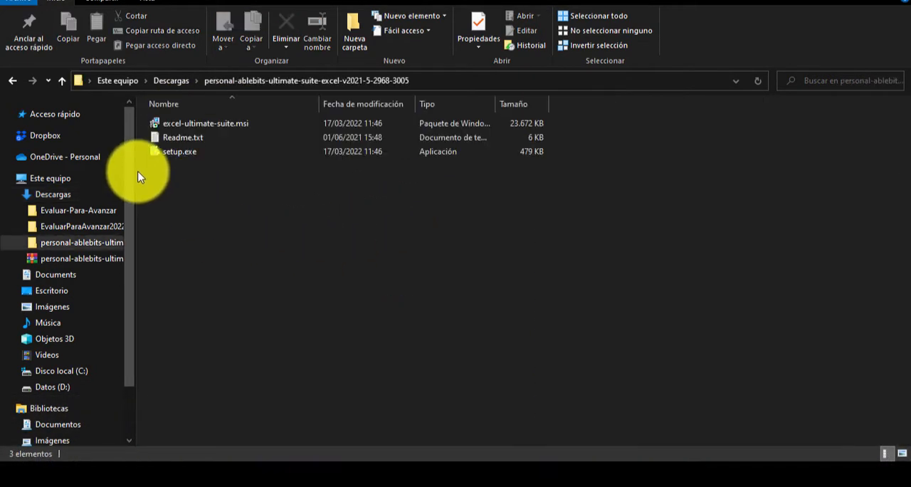
Install Ablebits Ultimate Suite from setup.exe, accepting the license agreement and keeping the default folder, then close the Getting Started web page.
double_click(188, 151)
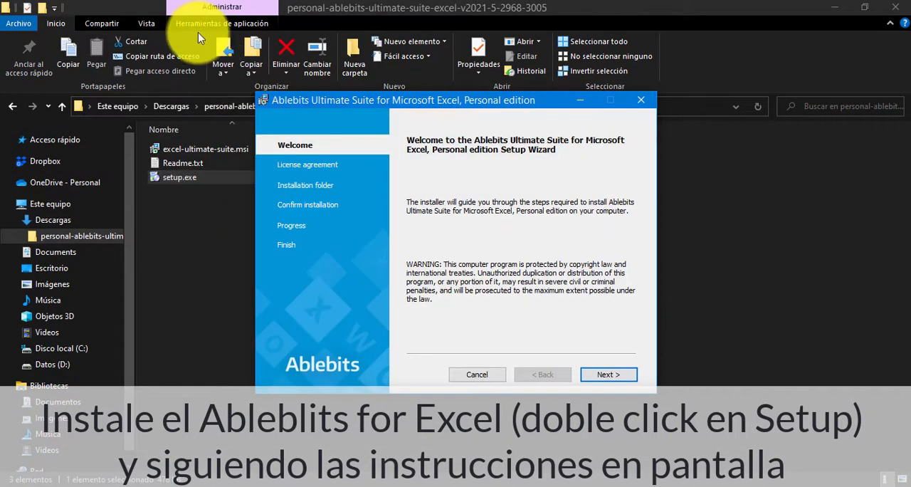
left_click(608, 374)
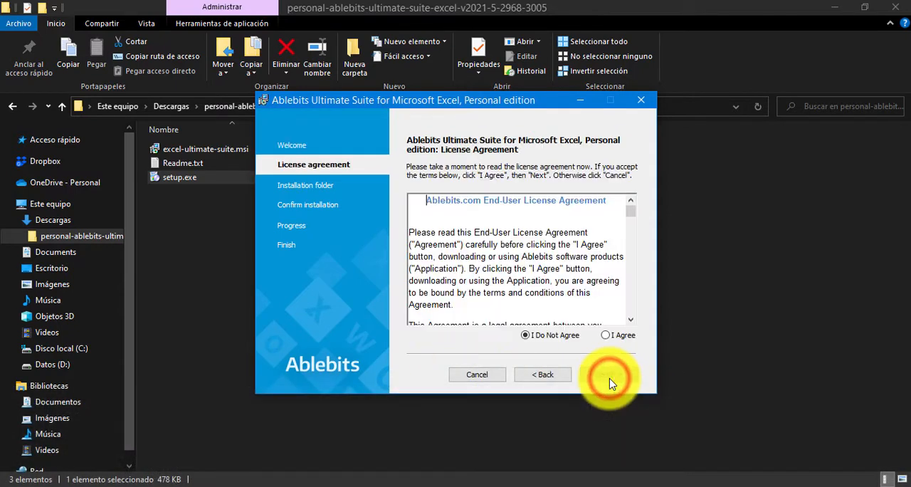
left_click(606, 340)
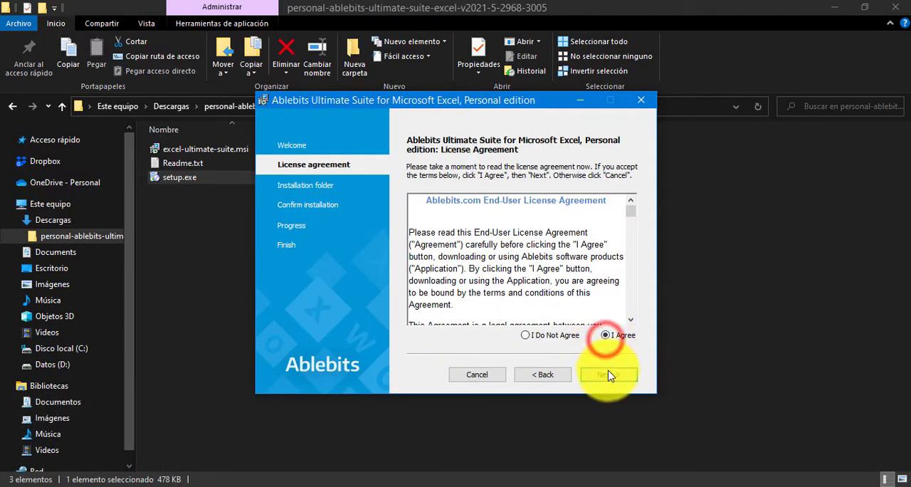
left_click(610, 375)
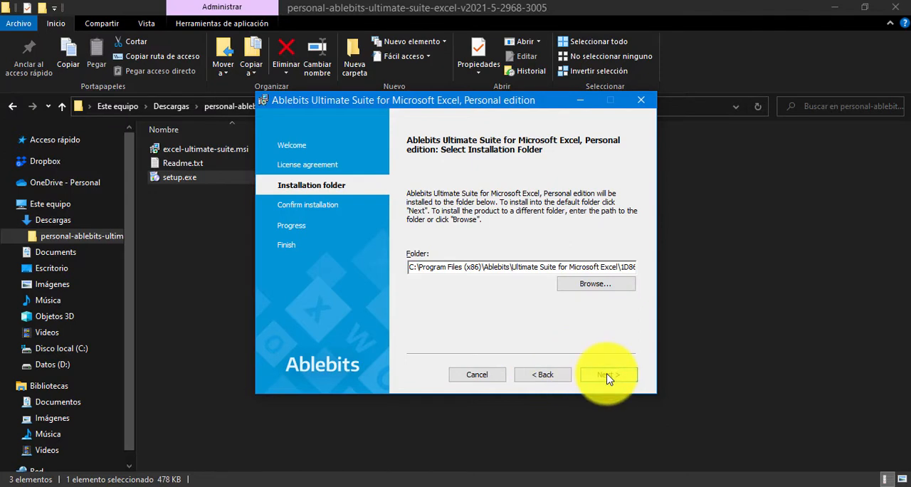
left_click(607, 376)
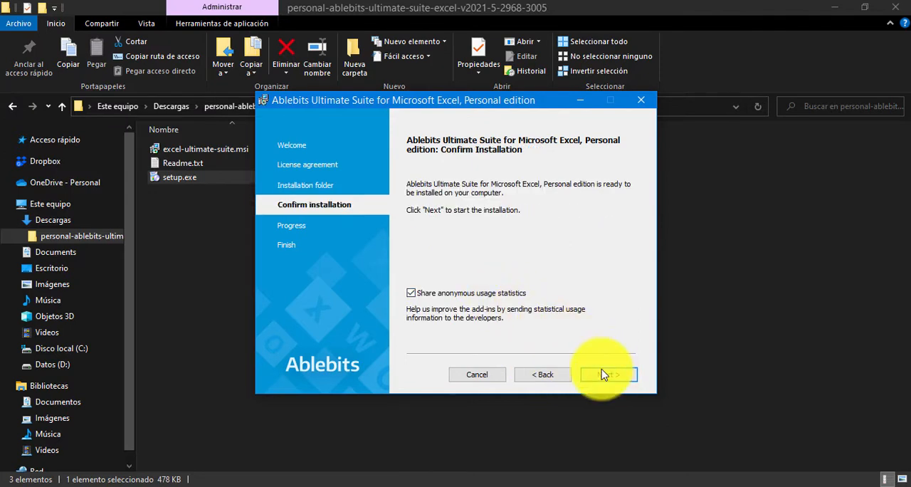
left_click(602, 375)
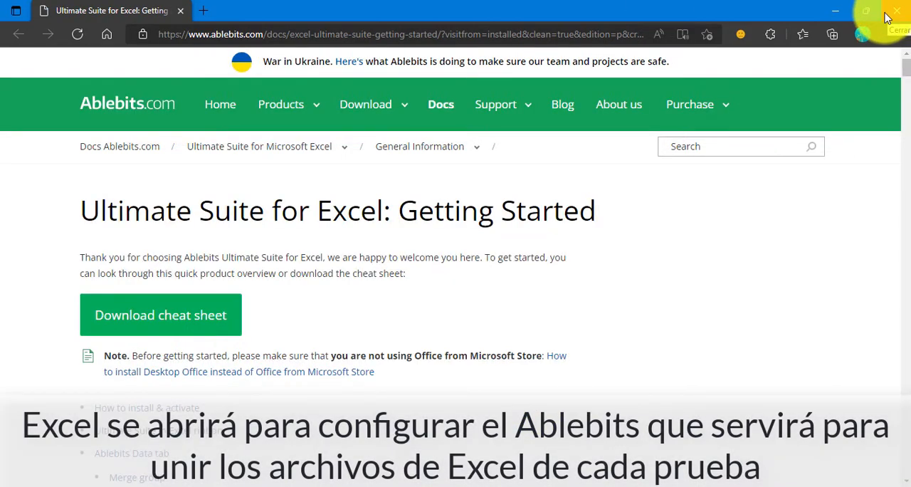
left_click(747, 188)
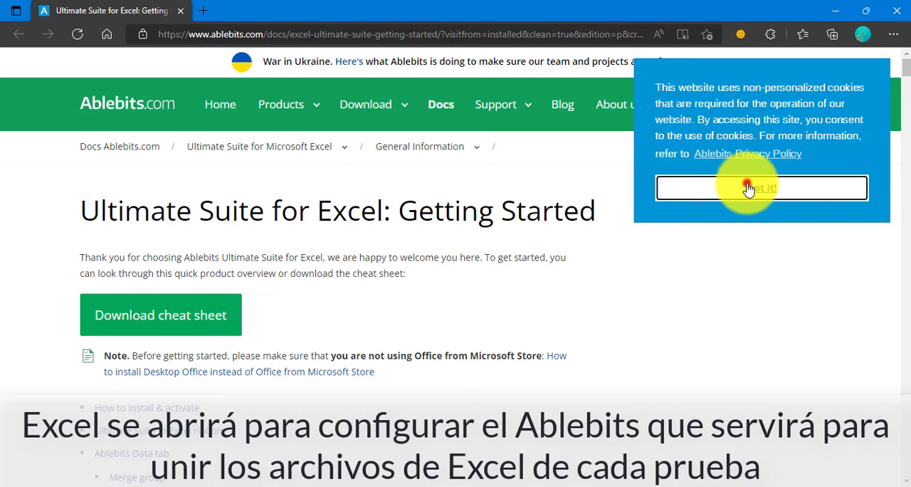
left_click(897, 10)
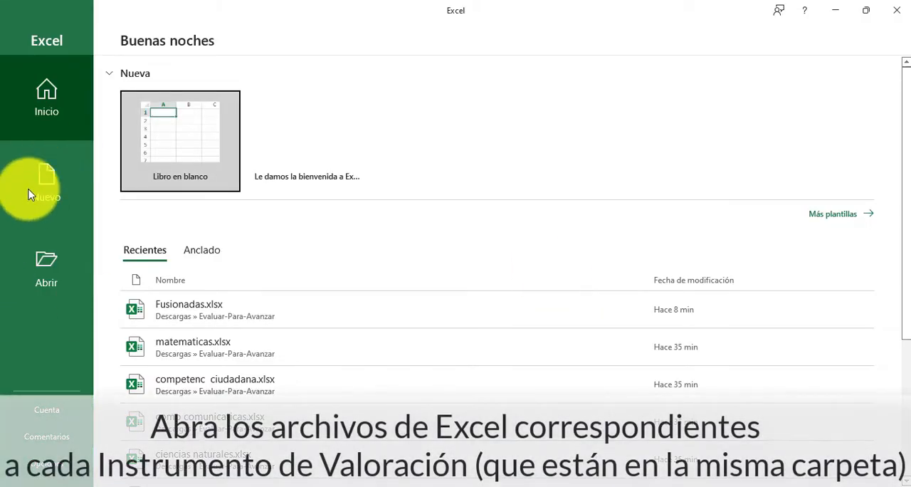
In Excel, open all five workbooks, from auxiliar.xlsx to matematicas.xlsx, from the Evaluar-Para-Avanzar folder in Descargas.
left_click(69, 268)
left_click(183, 271)
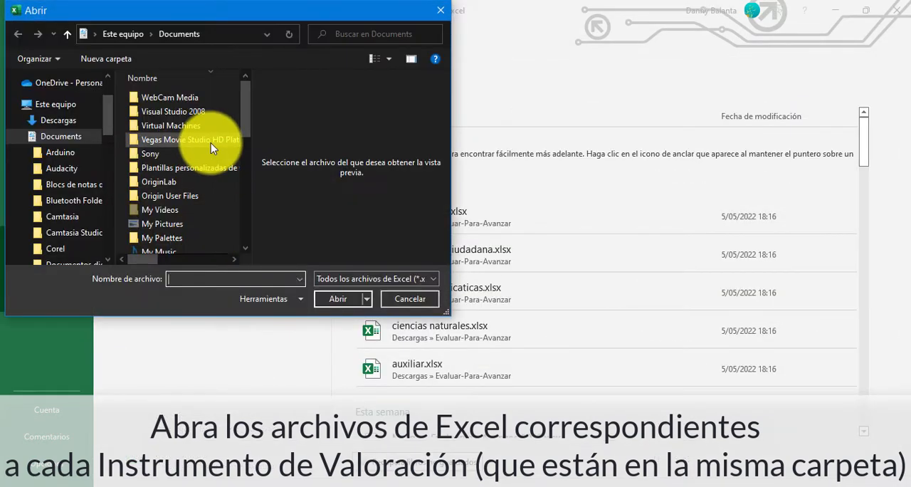
left_click(57, 120)
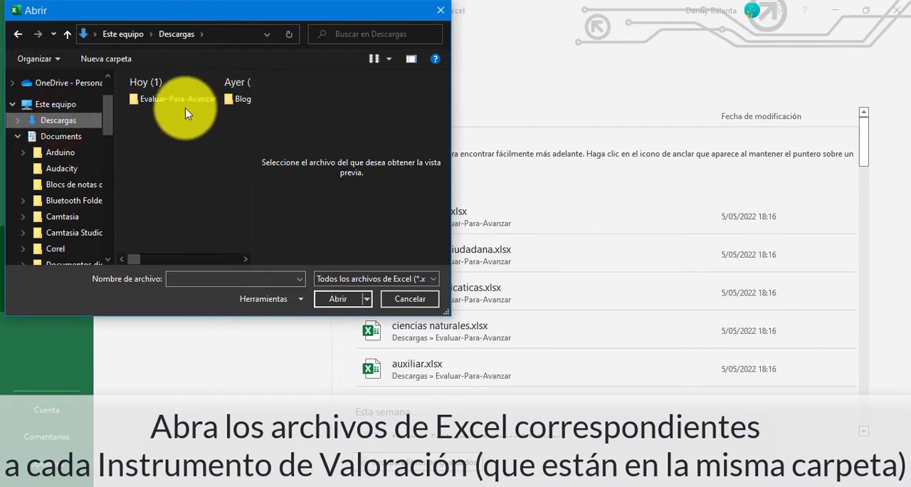
double_click(188, 104)
left_click_drag(193, 104, 177, 98)
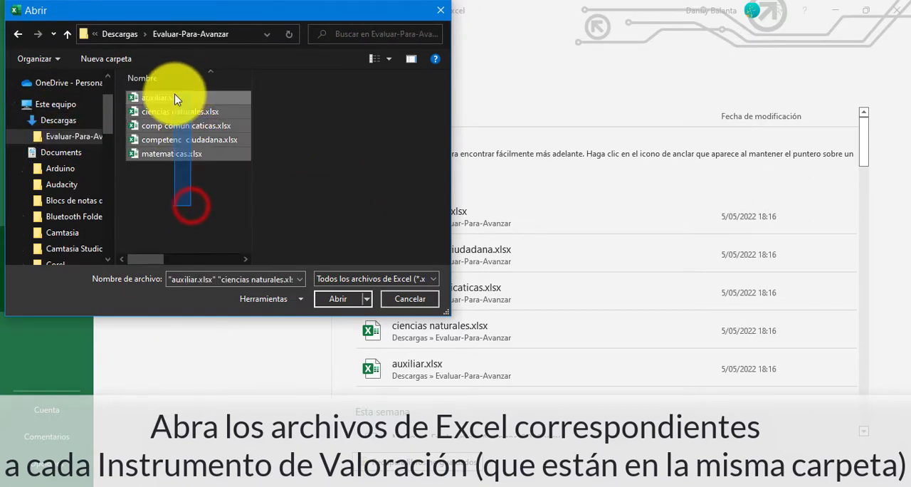
left_click(324, 301)
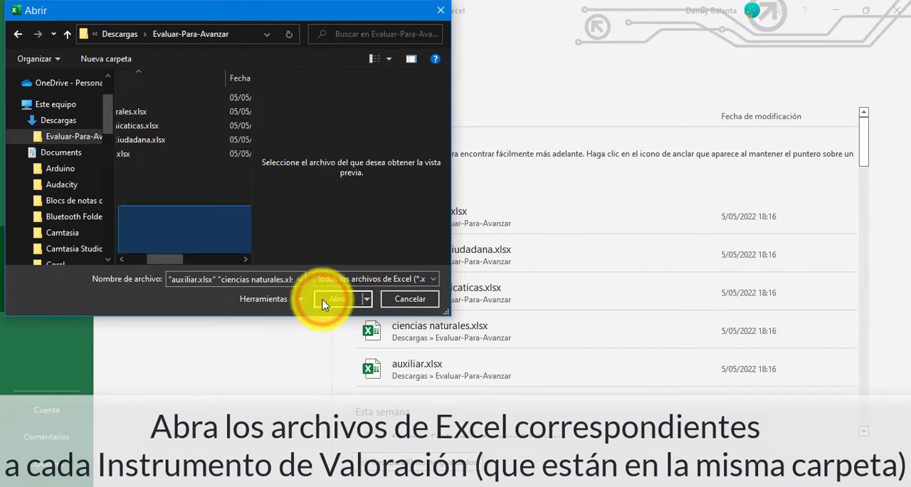
left_click_drag(228, 230, 119, 102)
left_click(332, 298)
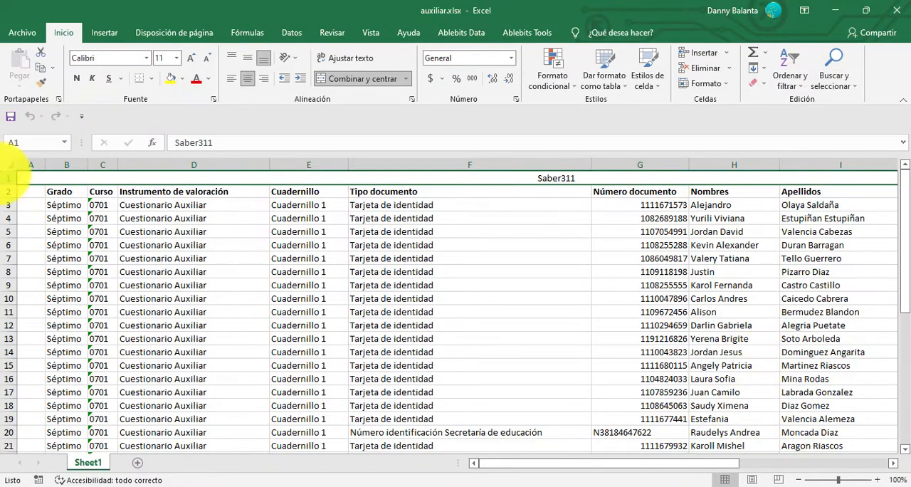
Delete the Saber311 title row and the empty first column from auxiliar.xlsx.
right_click(7, 179)
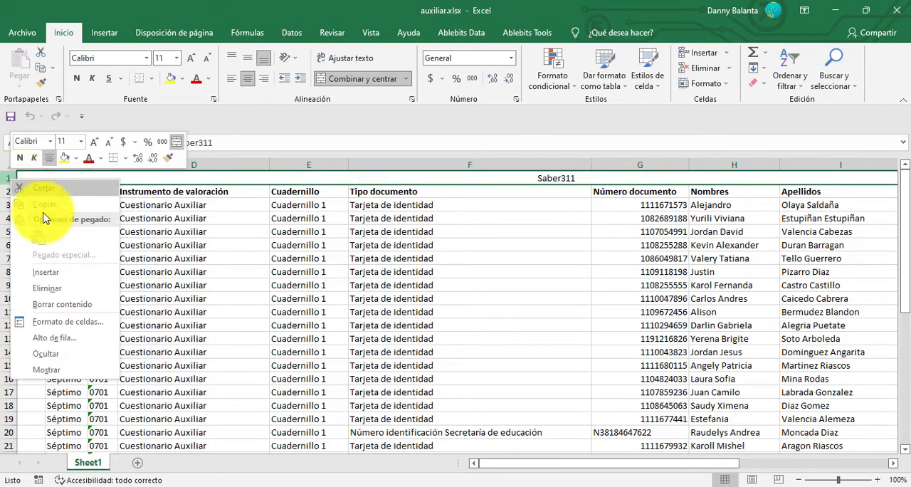
left_click(72, 288)
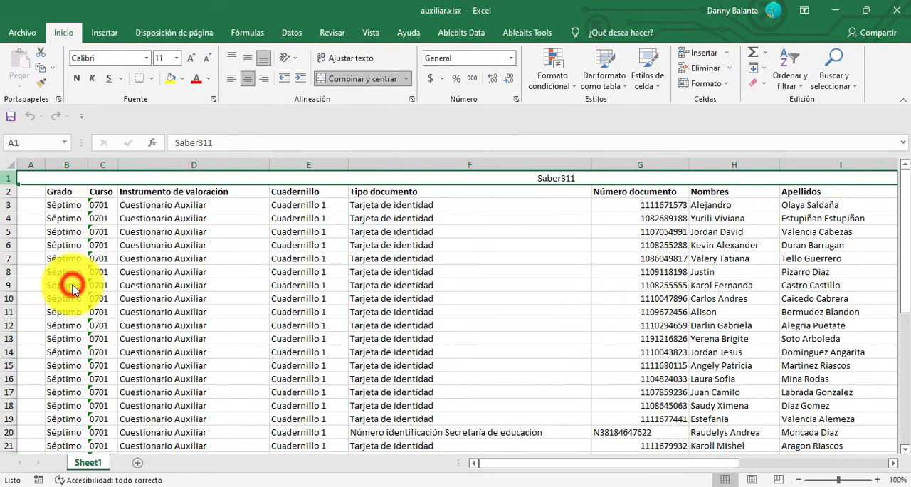
right_click(21, 163)
left_click(80, 272)
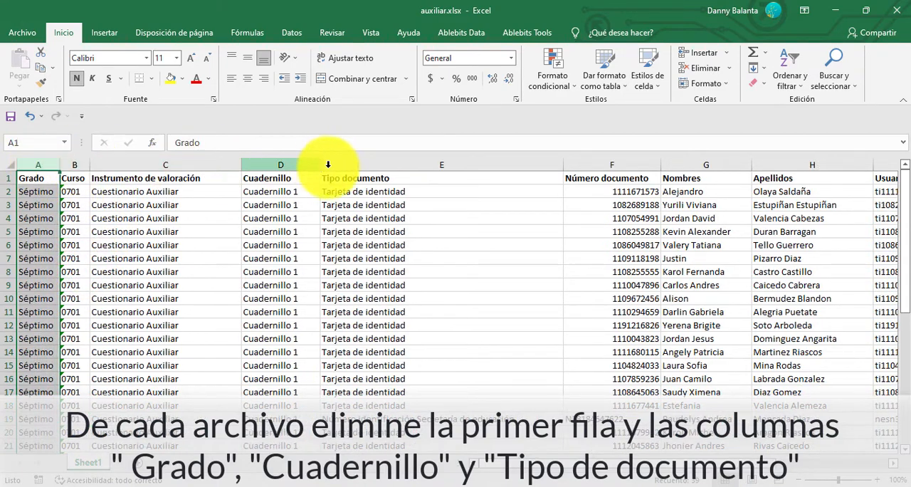
left_click(463, 163)
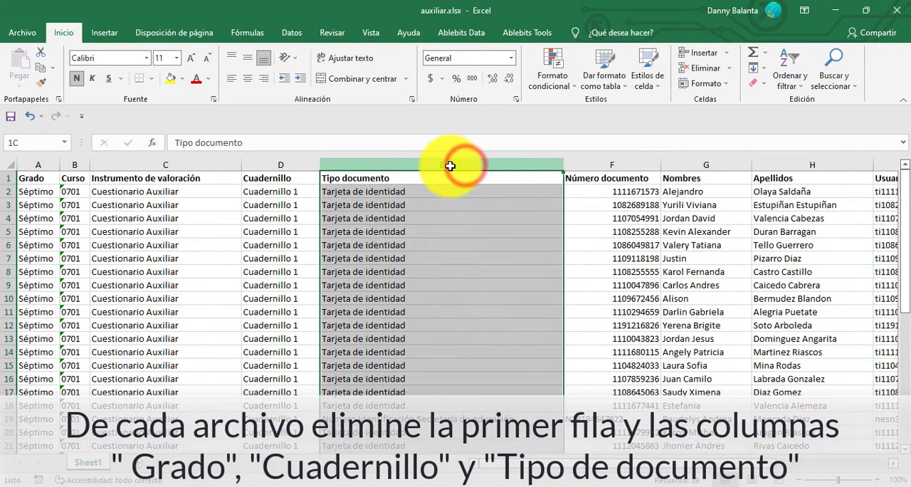
left_click_drag(420, 165, 216, 163)
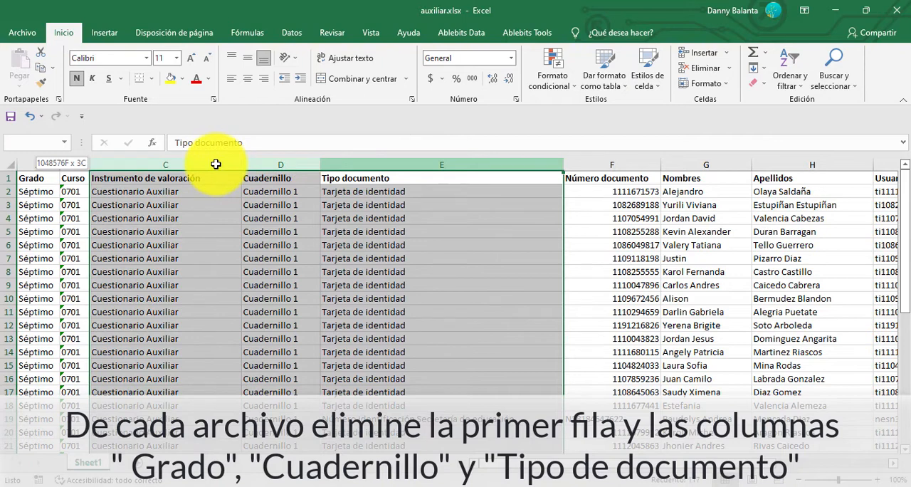
left_click_drag(27, 166, 86, 168)
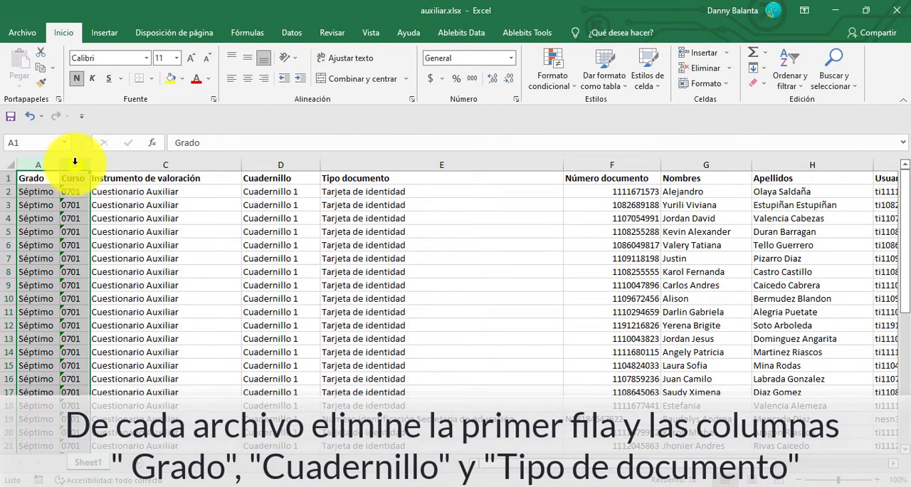
right_click(75, 163)
left_click(238, 192)
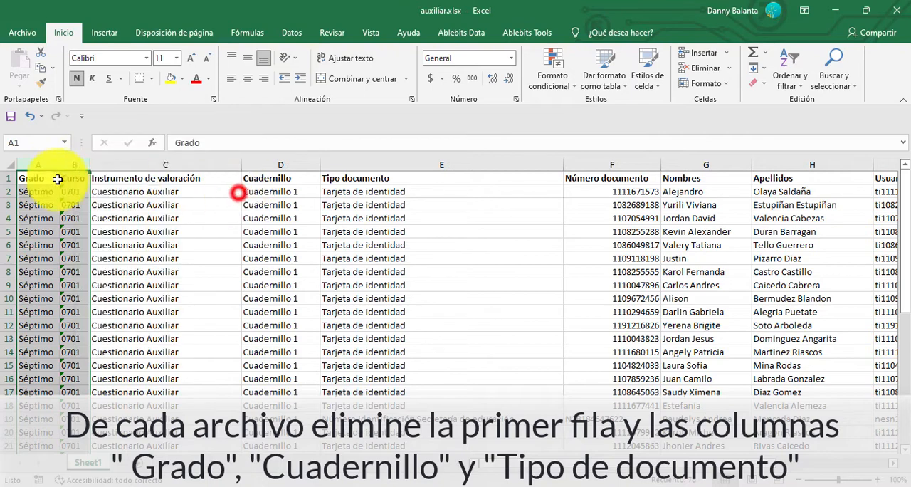
Delete the Grado, Cuadernillo and Tipo documento columns from auxiliar.xlsx.
right_click(39, 169)
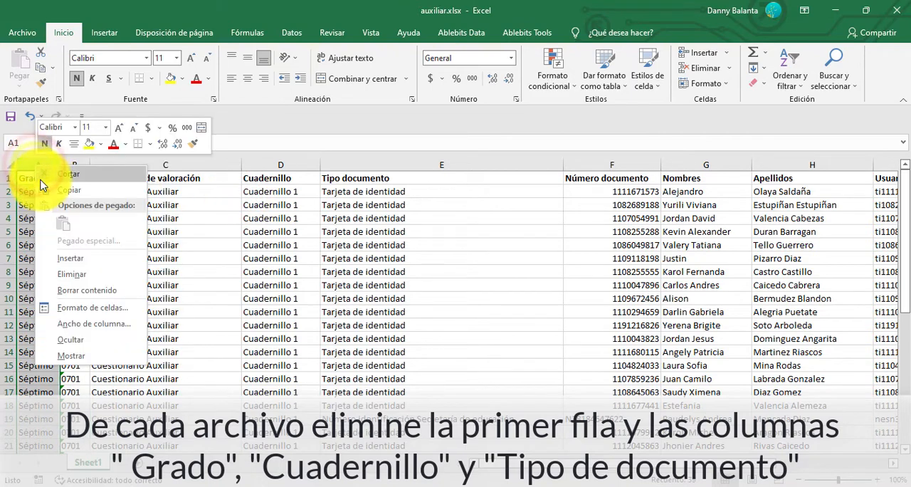
left_click(100, 276)
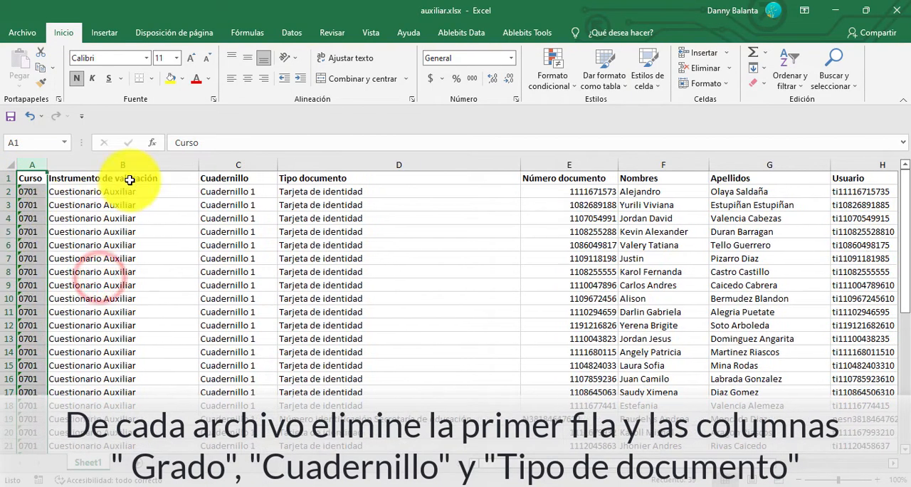
left_click(86, 163)
left_click_drag(238, 164, 332, 166)
right_click(333, 183)
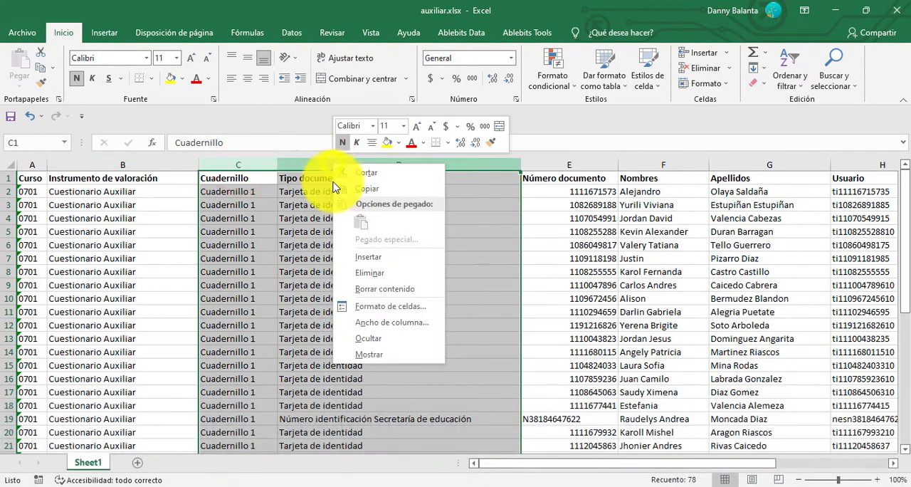
left_click(370, 273)
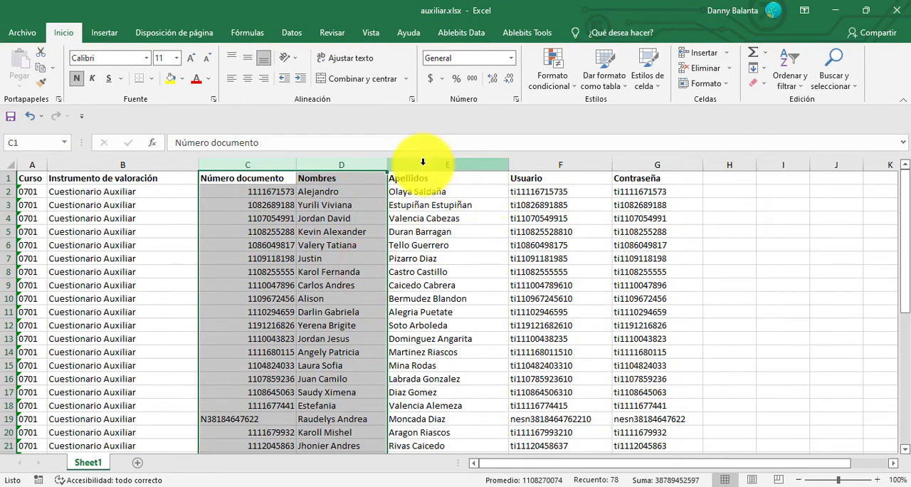
Centre all data rows, A2 to G39, horizontally and vertically in auxiliar.xlsx.
left_click(338, 165)
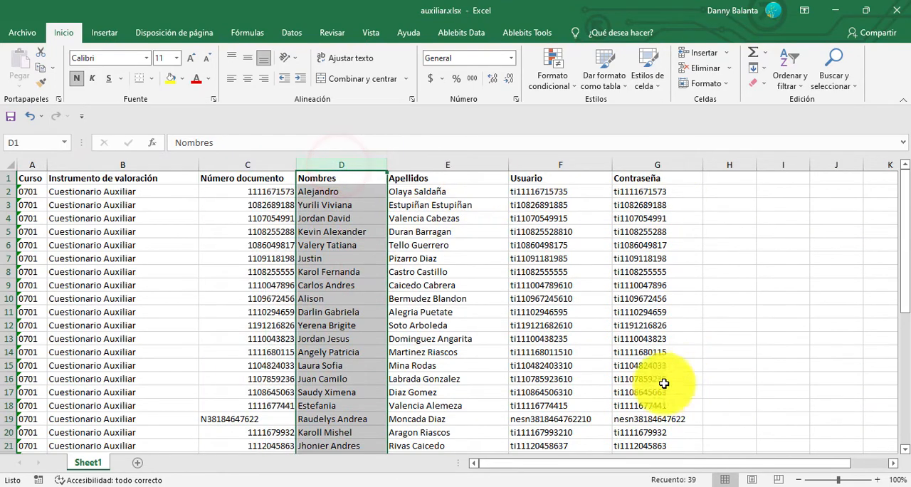
scroll(332, 320, "down", 8)
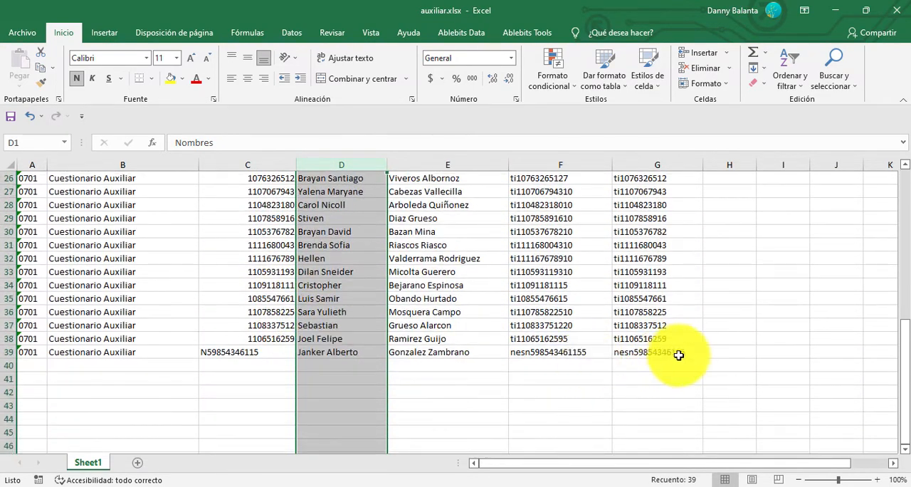
left_click_drag(679, 355, 9, 186)
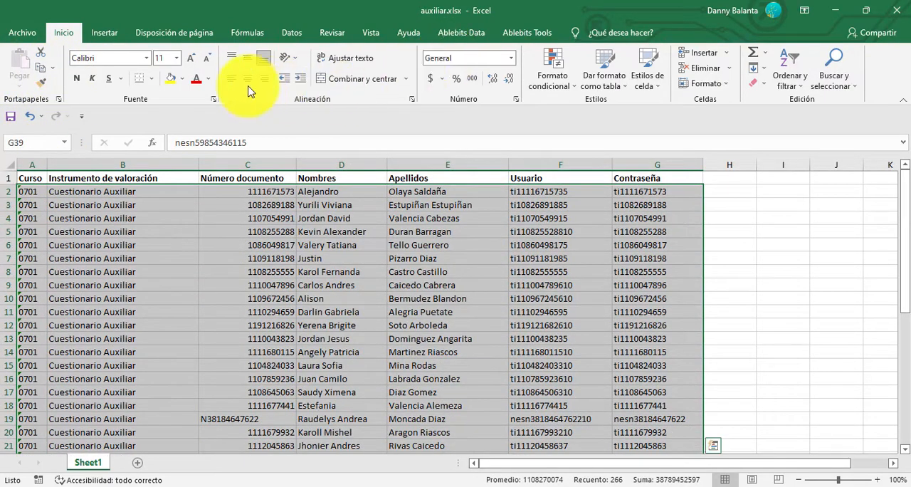
left_click(245, 60)
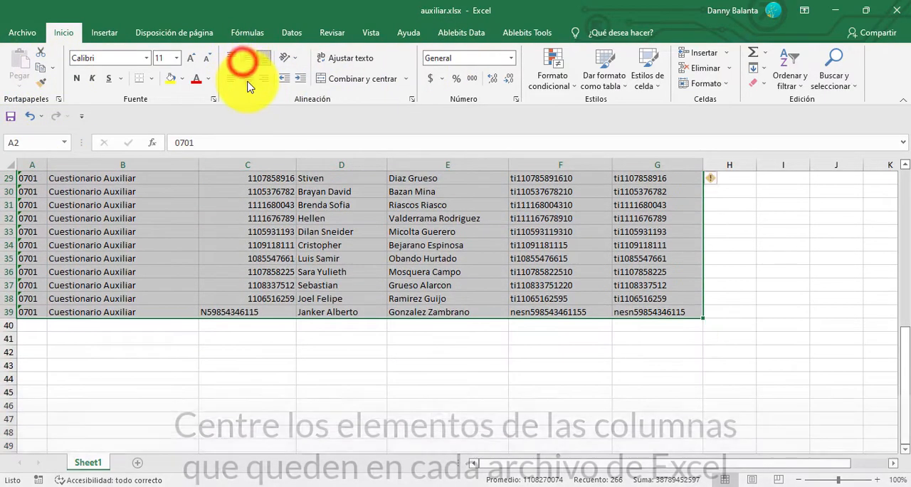
left_click(245, 78)
scroll(485, 237, "up", 6)
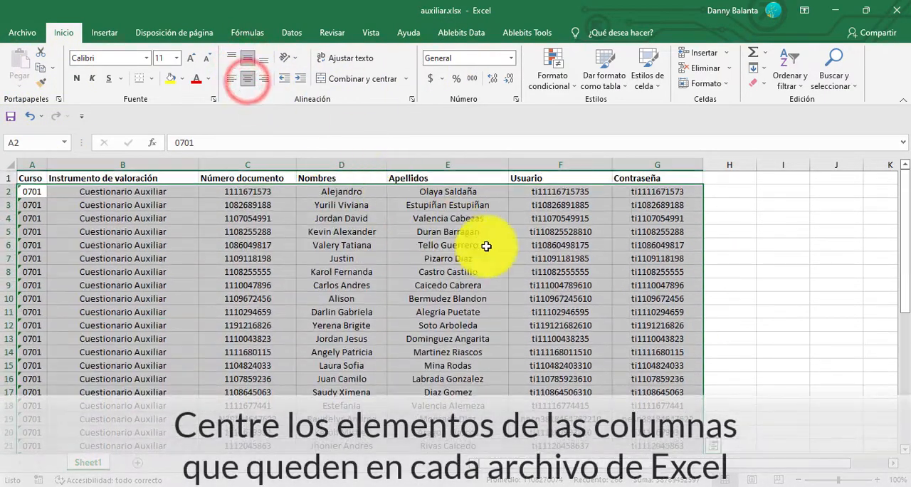
scroll(587, 320, "down", 1)
scroll(587, 321, "up", 1)
Centre the header cells A1 to G1 horizontally and vertically, and save auxiliar.xlsx.
left_click_drag(655, 178, 24, 179)
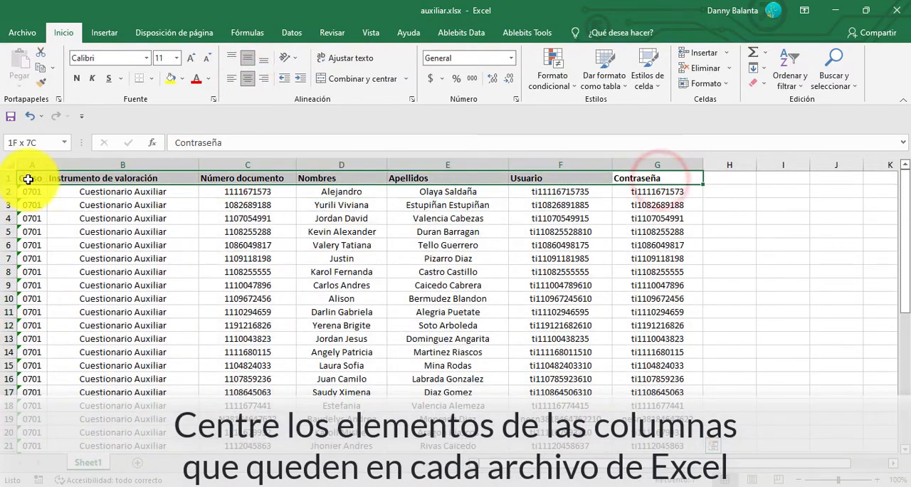
left_click(247, 58)
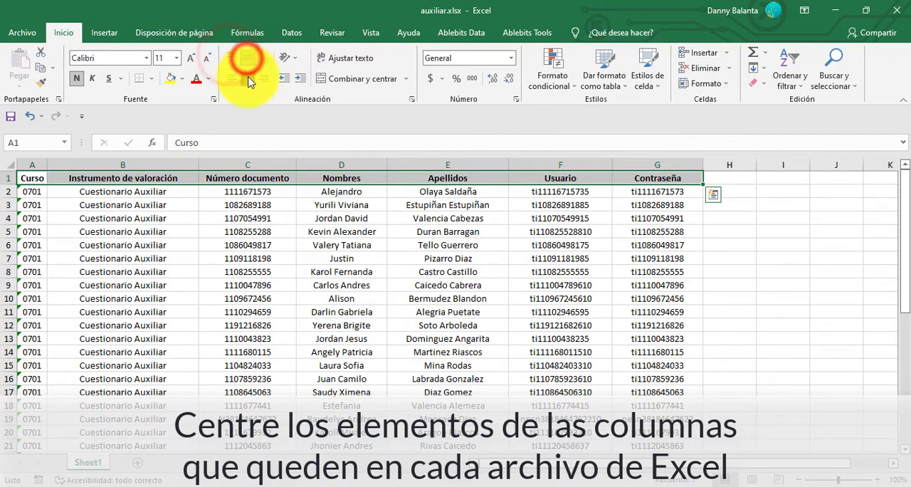
left_click(365, 205)
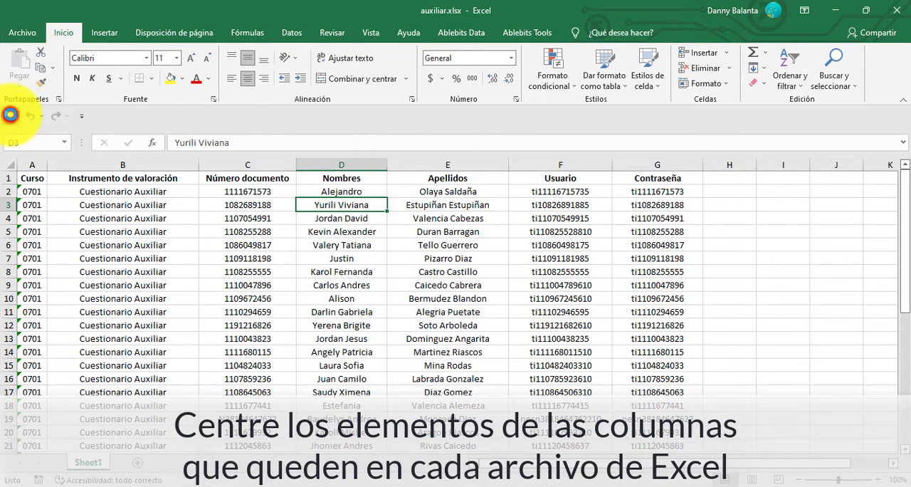
Switch to the ciencias naturales.xlsx workbook and delete its Saber311 title row.
mouse_move(376, 486)
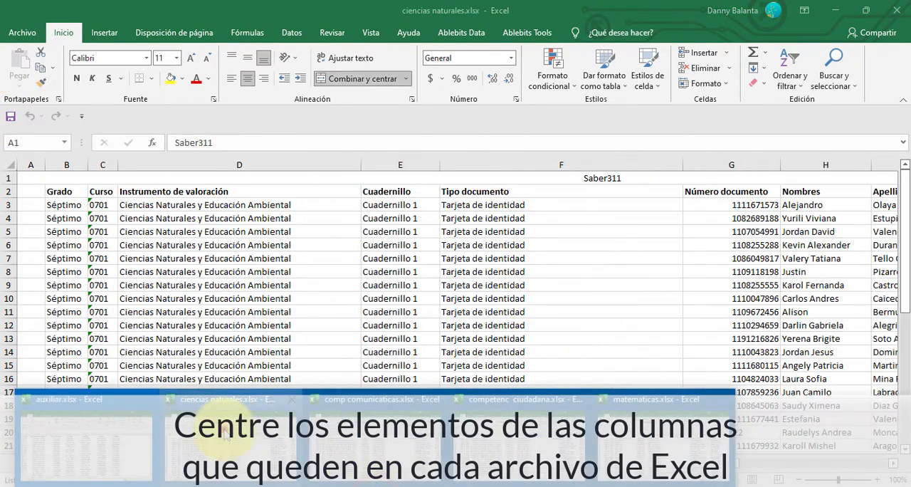
left_click(223, 429)
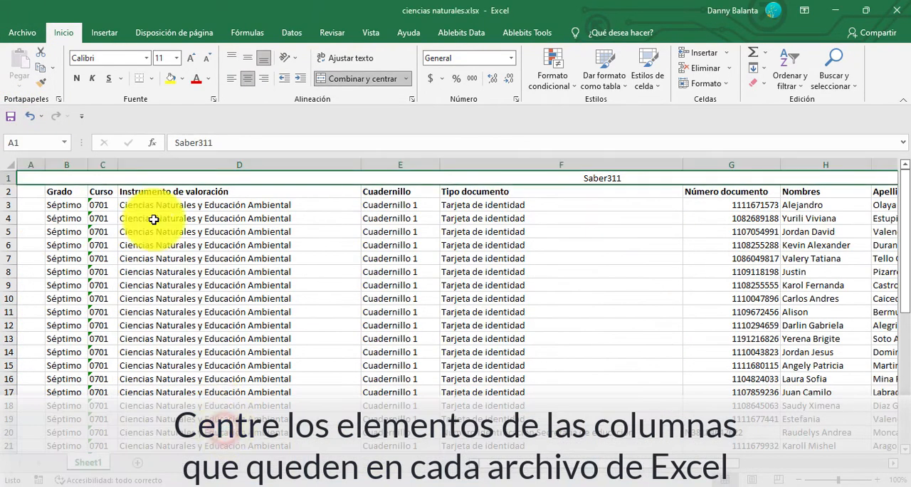
right_click(7, 178)
left_click(77, 287)
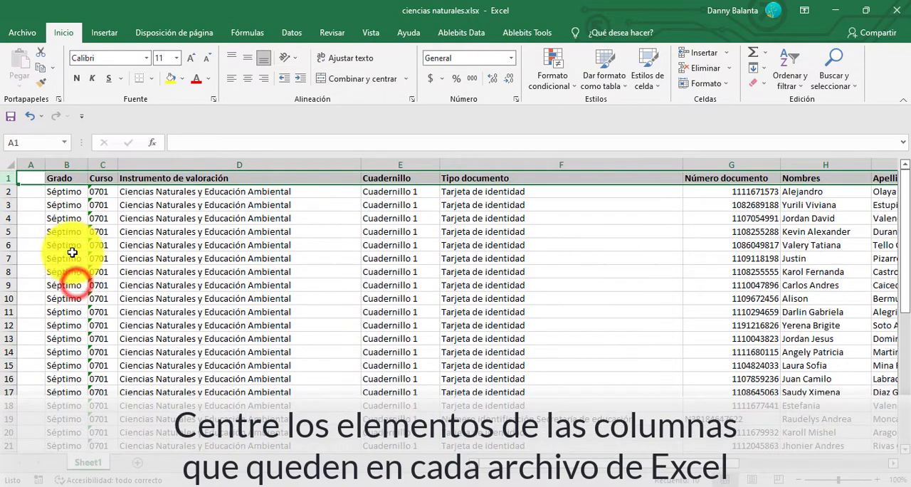
Delete the empty first column and the Grado, Cuadernillo and Tipo documento columns from ciencias naturales.xlsx.
left_click_drag(30, 162, 61, 164)
right_click(62, 166)
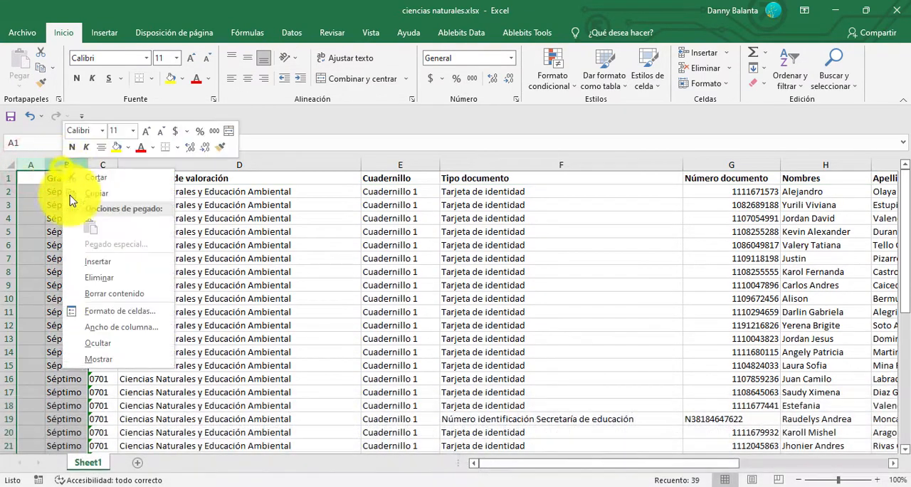
left_click(98, 279)
left_click_drag(309, 164, 472, 166)
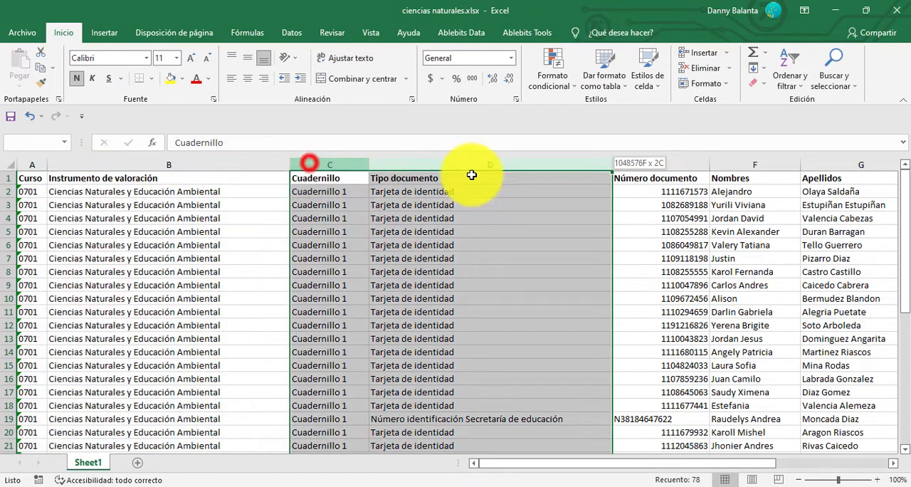
right_click(472, 166)
left_click(543, 278)
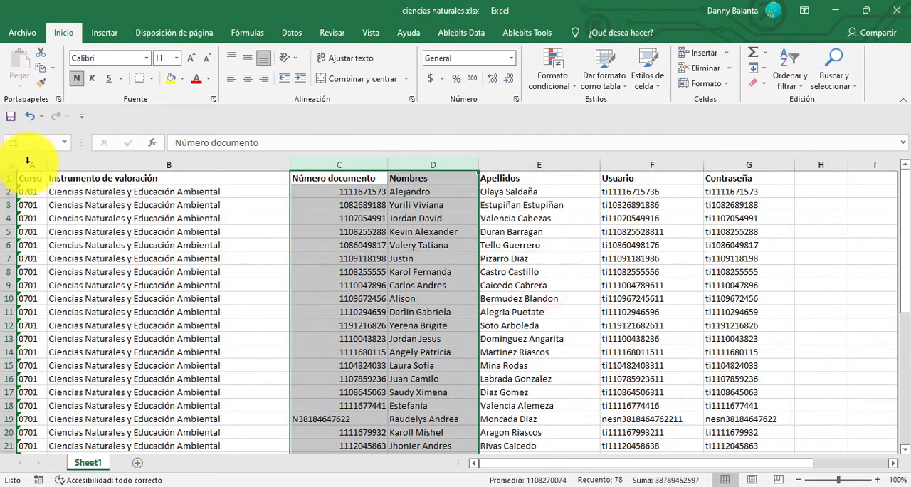
Centre columns A to G of ciencias naturales.xlsx horizontally and vertically.
left_click_drag(29, 164, 749, 164)
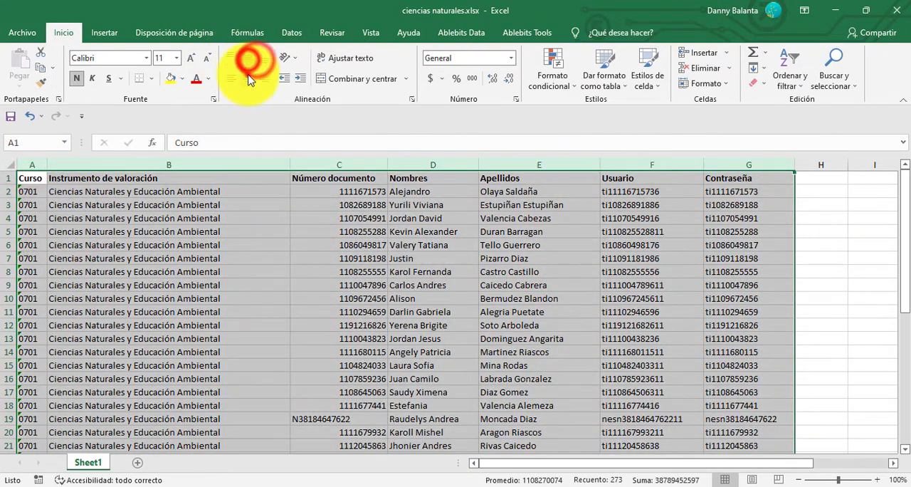
left_click(249, 78)
left_click(213, 229)
Switch to the comp comunicaticas.xlsx workbook and delete its first row.
left_click(374, 485)
mouse_move(64, 437)
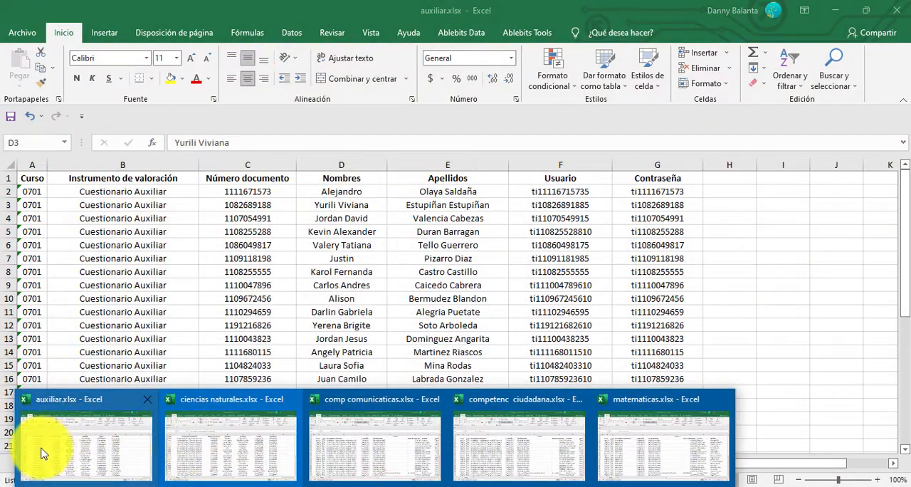
mouse_move(180, 449)
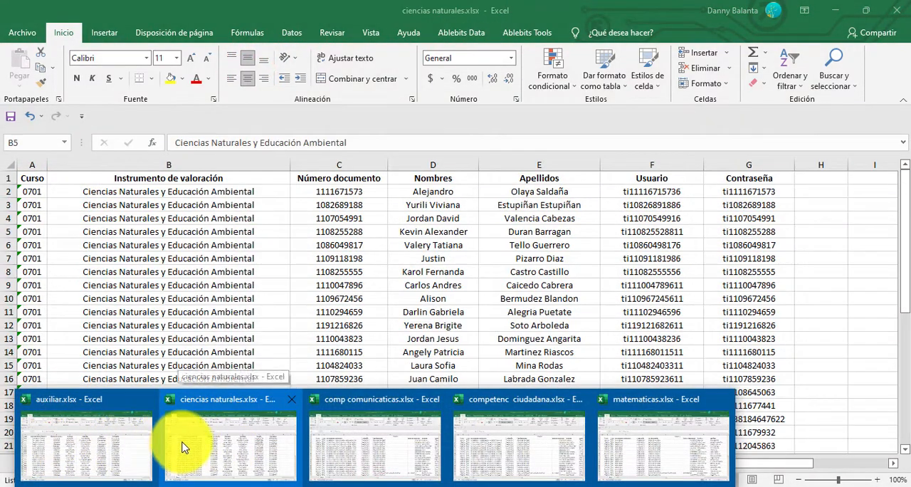
left_click(358, 446)
right_click(5, 178)
left_click(36, 288)
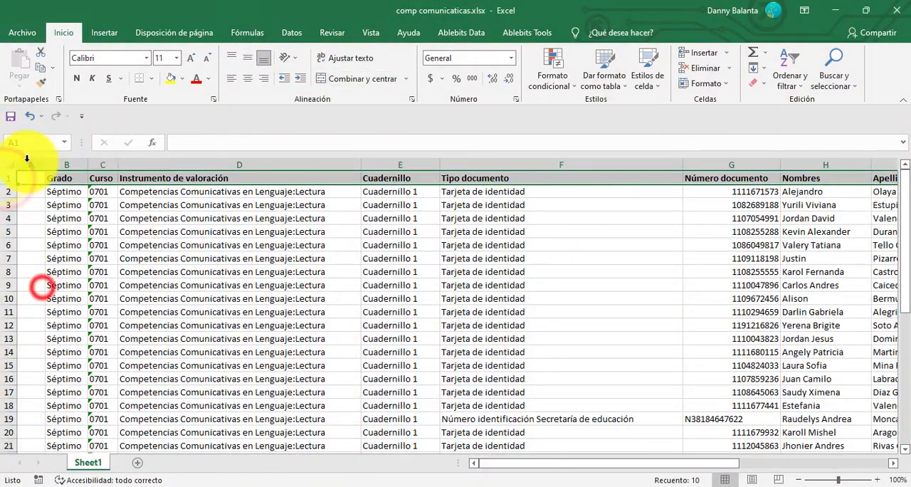
Delete the empty first column and the Grado, Cuadernillo and Tipo documento columns from comp comunicaticas.xlsx.
left_click_drag(25, 163, 71, 165)
right_click(68, 165)
left_click(110, 275)
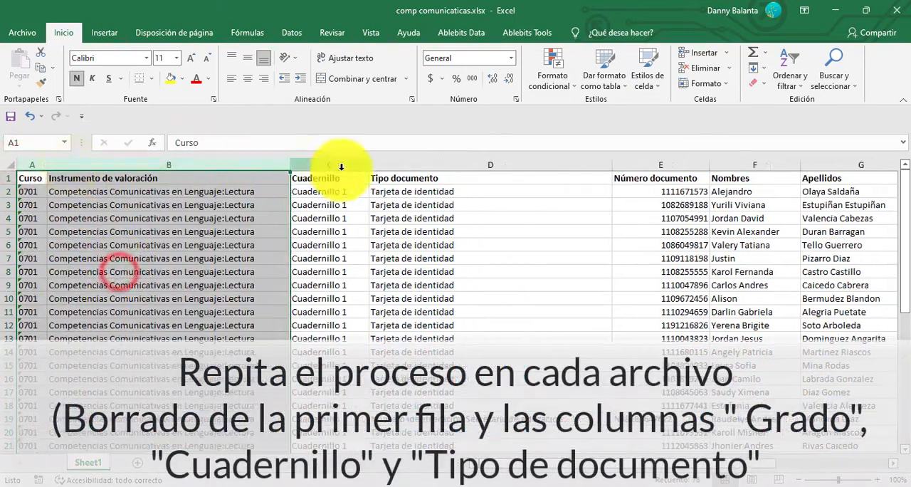
left_click_drag(332, 163, 464, 165)
right_click(464, 163)
left_click(500, 270)
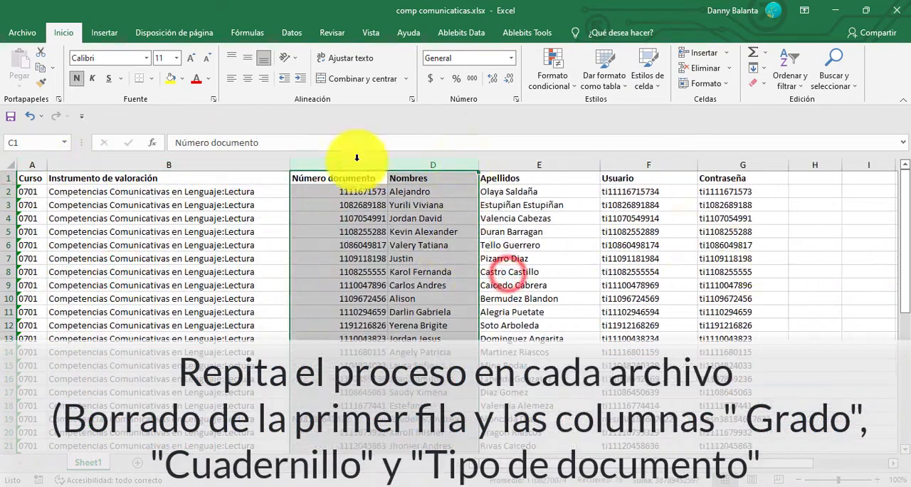
Centre columns A to G of comp comunicaticas.xlsx horizontally and vertically.
left_click_drag(32, 163, 724, 172)
left_click(247, 78)
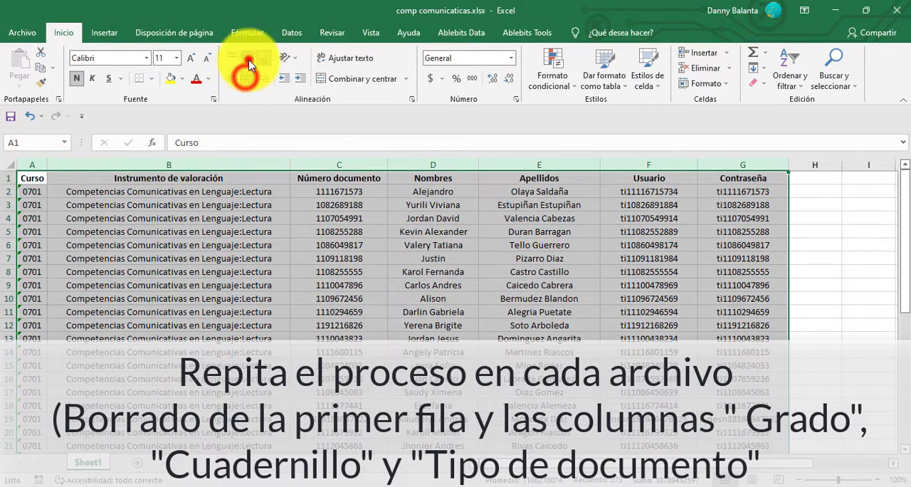
left_click(247, 58)
left_click(332, 271)
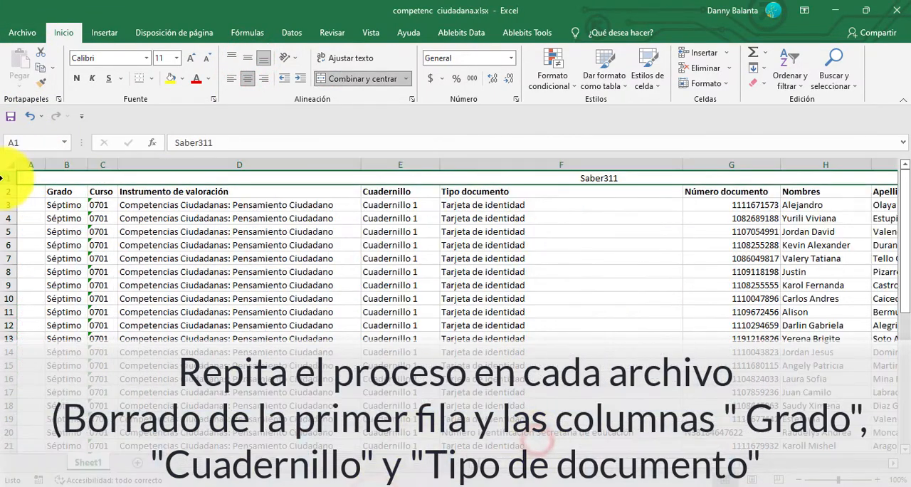
In competenc ciudadana.xlsx, delete the Saber311 title row plus the empty first, Grado, Cuadernillo and Tipo documento columns.
right_click(6, 178)
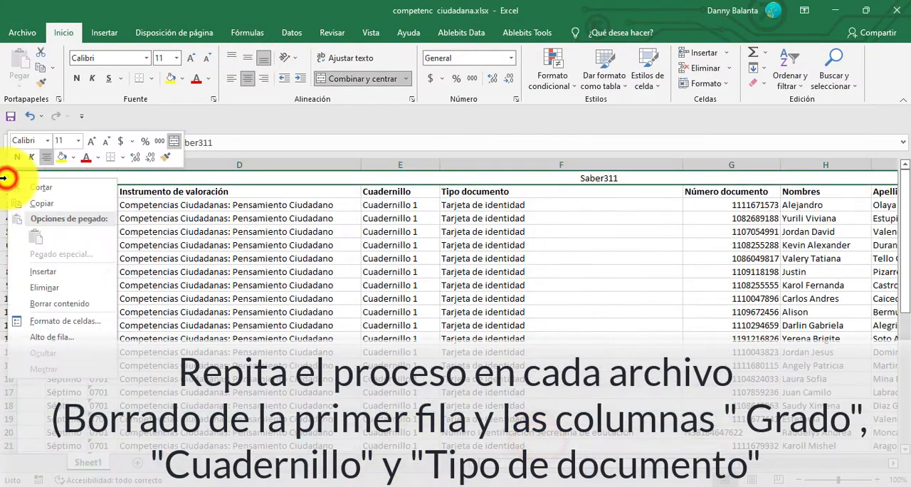
left_click(82, 283)
left_click_drag(21, 164, 71, 164)
right_click(72, 165)
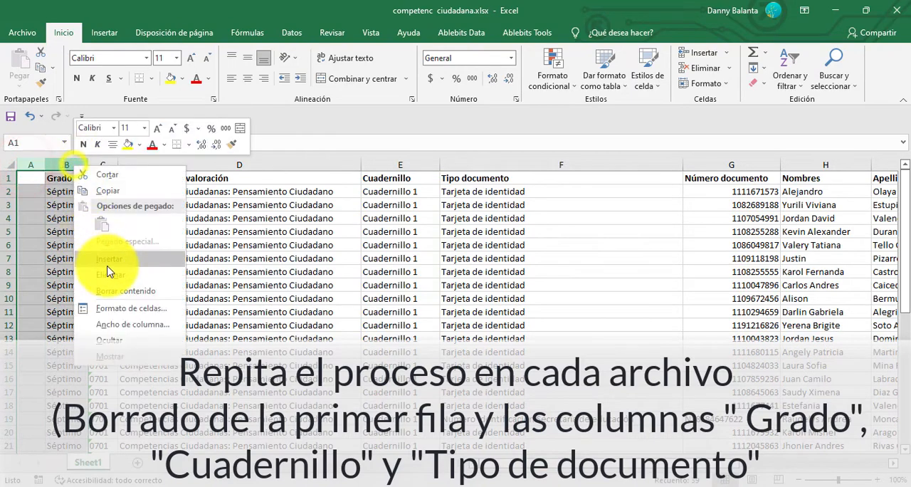
left_click(108, 271)
left_click_drag(350, 164, 505, 166)
right_click(505, 166)
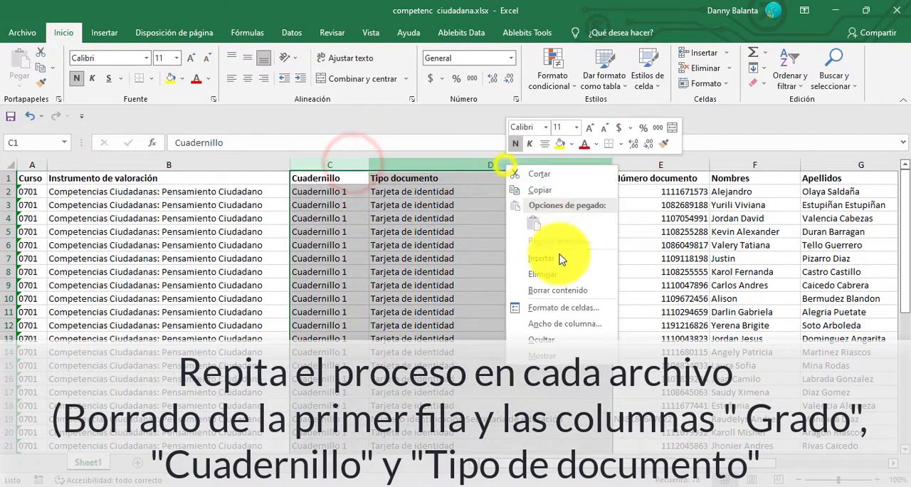
left_click(556, 273)
Centre columns A to G of competenc ciudadana.xlsx horizontally and vertically, and save auxiliar.xlsx.
left_click(28, 176)
key("ctrl+a")
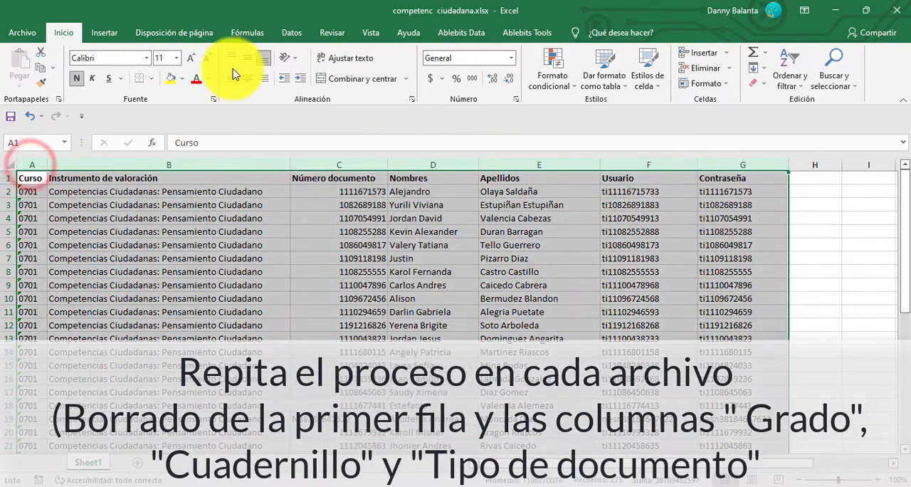
left_click(247, 80)
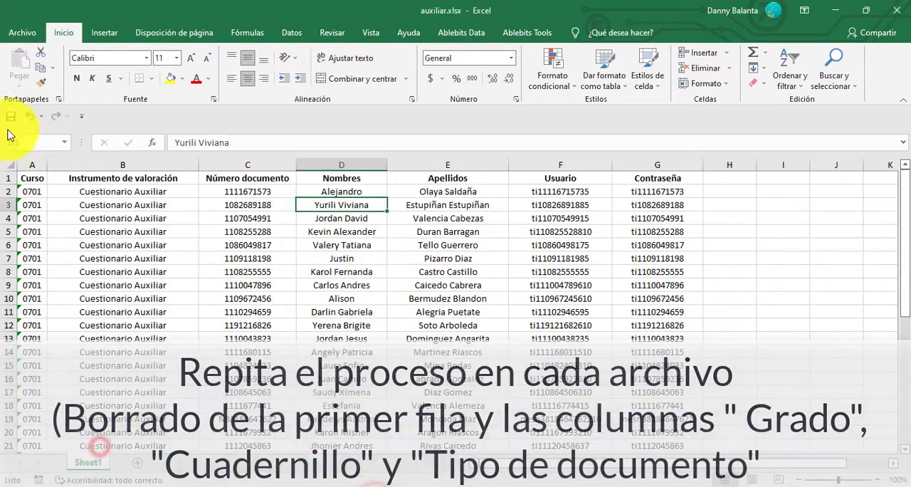
left_click(10, 117)
Switch to the matematicas.xlsx workbook and delete its Saber311 title row.
mouse_move(557, 433)
left_click(624, 432)
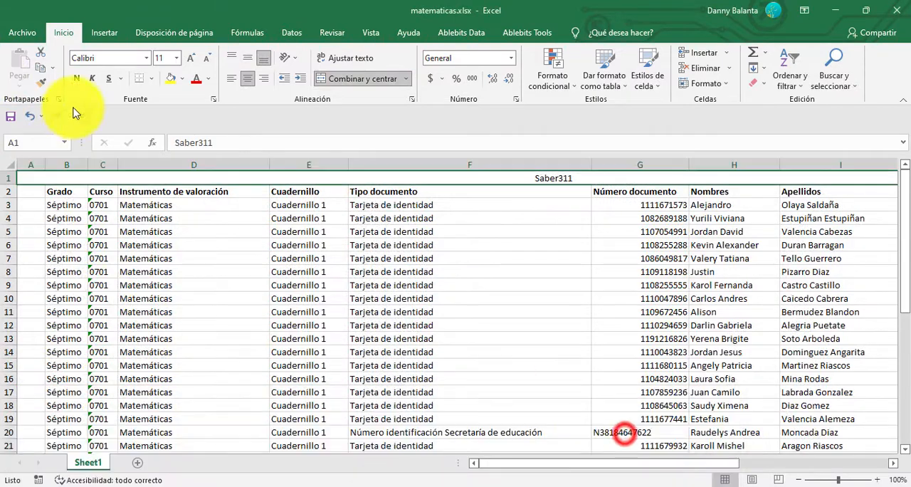
right_click(13, 179)
left_click(96, 290)
Delete the empty first column and the Grado, Cuadernillo and Tipo documento columns from matematicas.xlsx.
left_click_drag(22, 164, 62, 175)
right_click(79, 165)
left_click(141, 279)
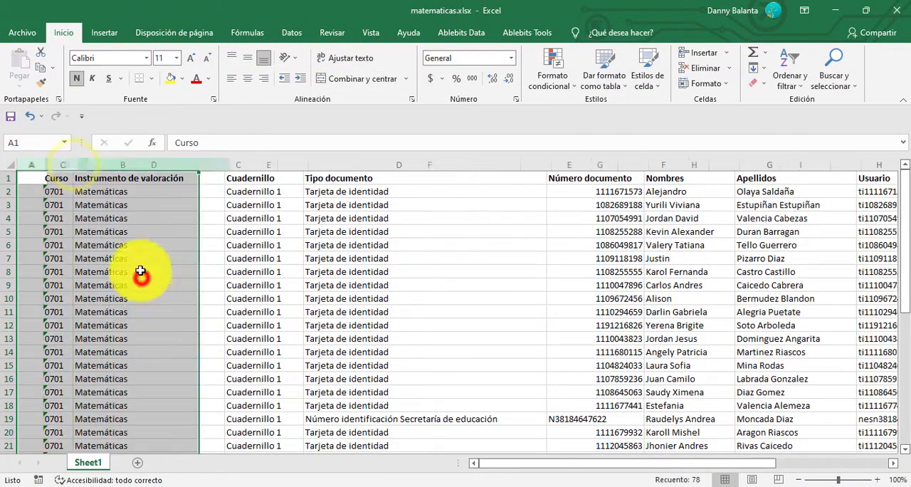
left_click_drag(244, 165, 408, 169)
right_click(408, 169)
left_click(471, 268)
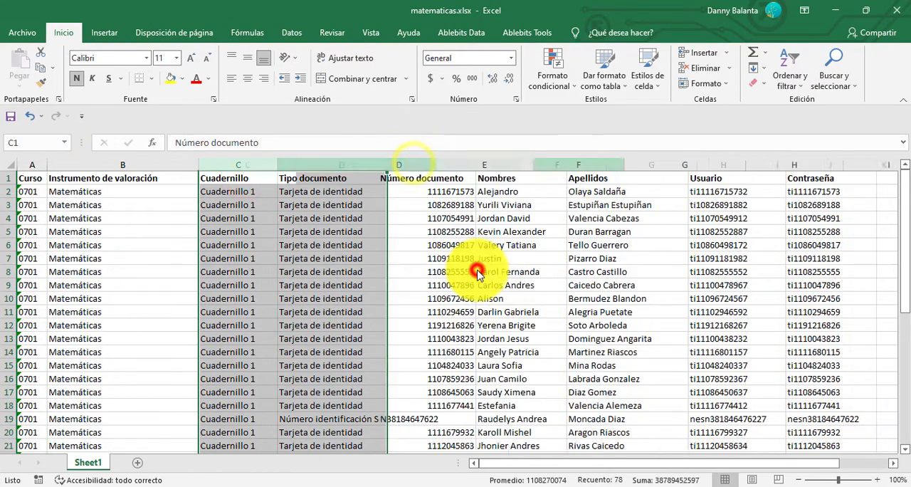
Try deleting the Número documento column from matematicas.xlsx and centring the remaining columns A to F horizontally.
left_click_drag(29, 164, 483, 167)
left_click(246, 164)
right_click(247, 165)
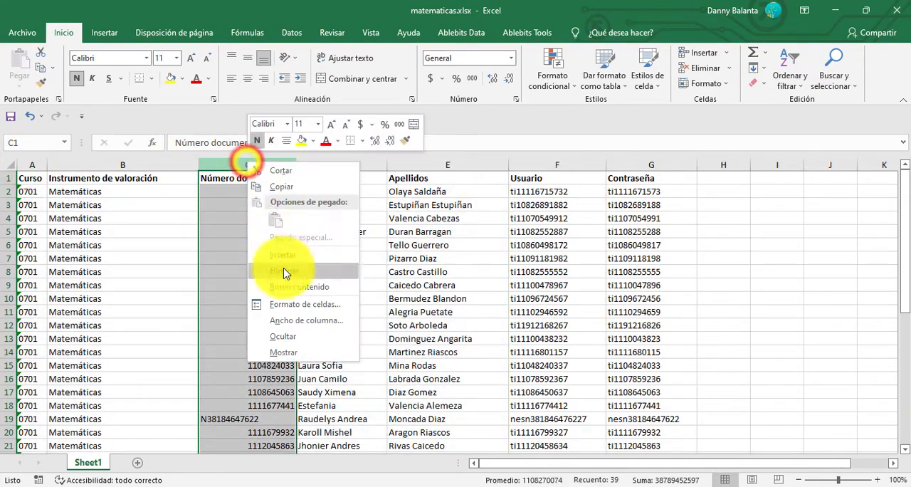
left_click(285, 270)
left_click_drag(29, 164, 556, 175)
left_click(244, 77)
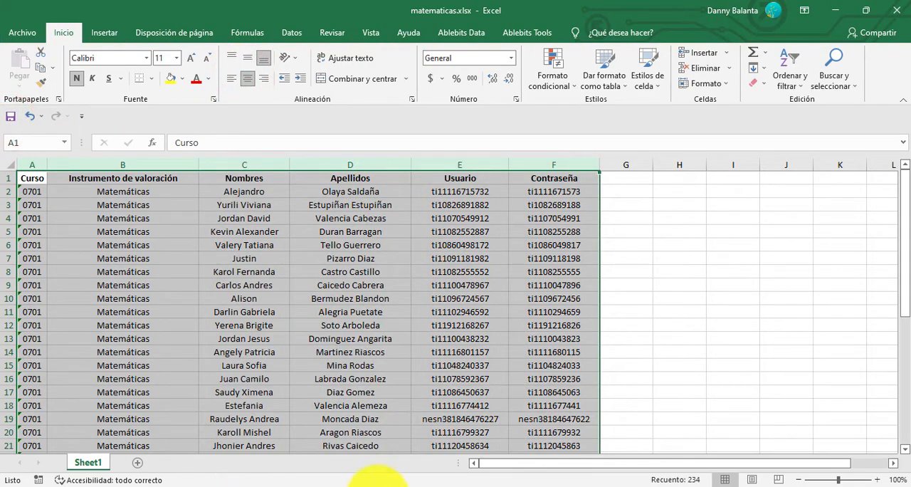
mouse_move(377, 480)
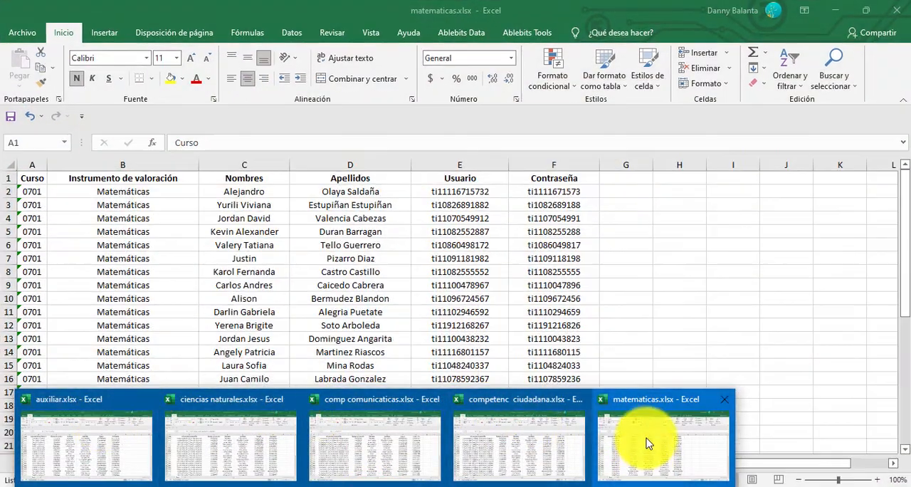
left_click(64, 400)
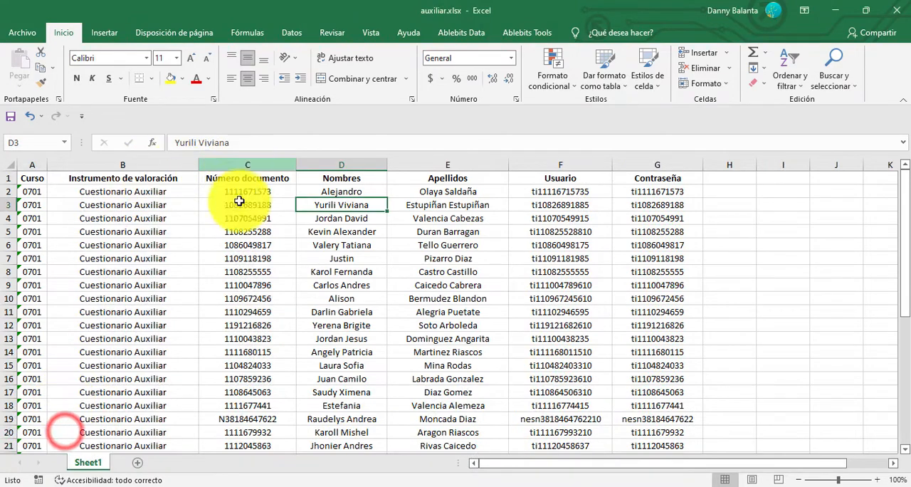
mouse_move(182, 468)
left_click(249, 163)
right_click(249, 163)
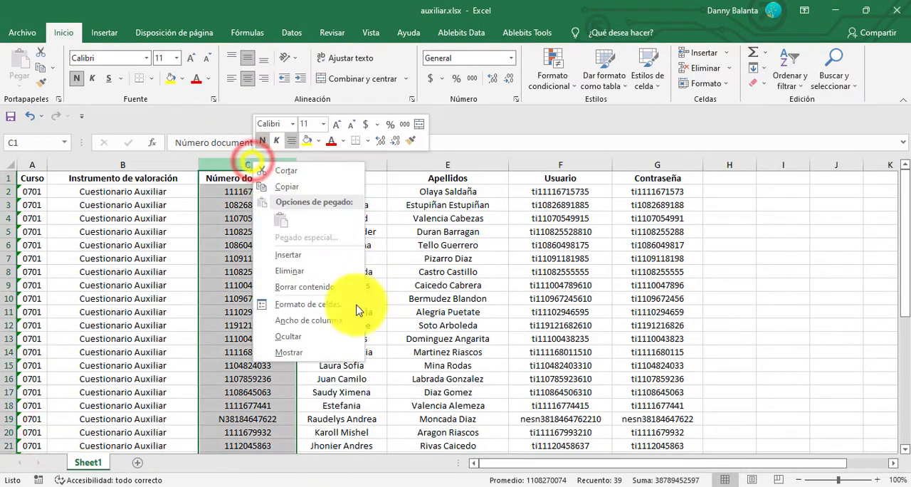
left_click(489, 283)
left_click(569, 325)
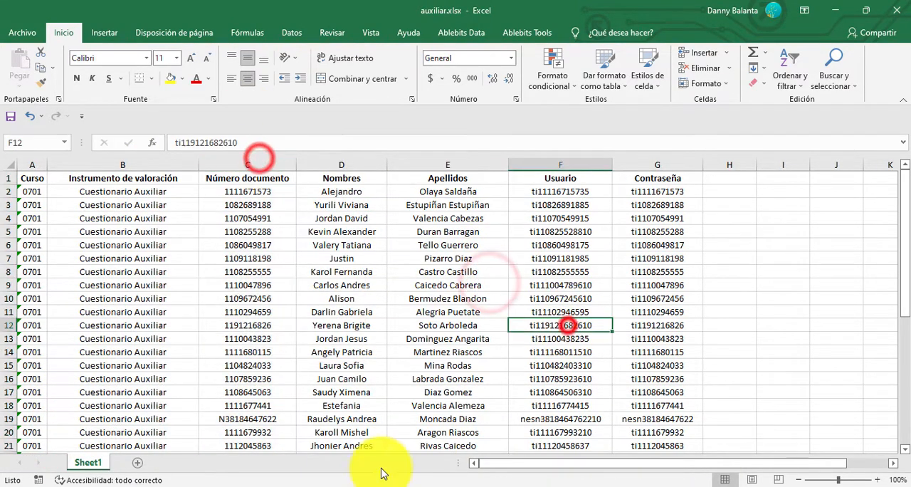
Return to matematicas.xlsx and undo the centring and the deletion of the Número documento column.
mouse_move(385, 484)
left_click(661, 464)
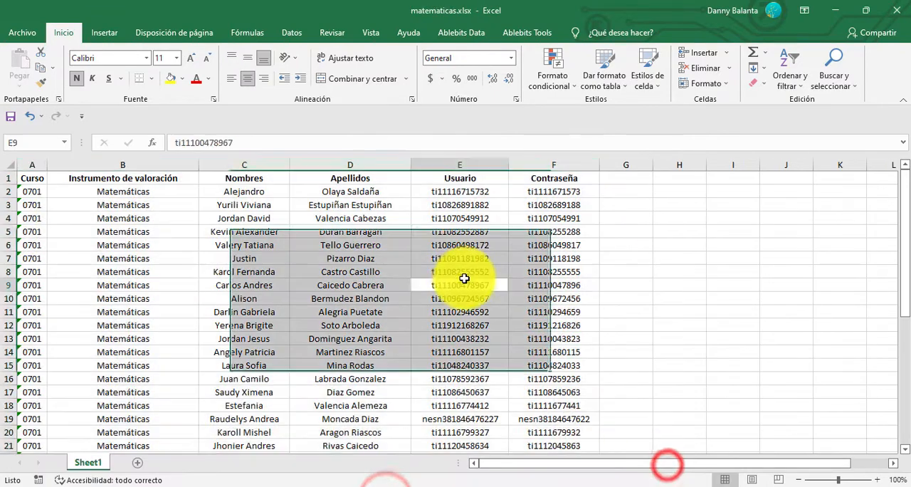
key("ctrl+z")
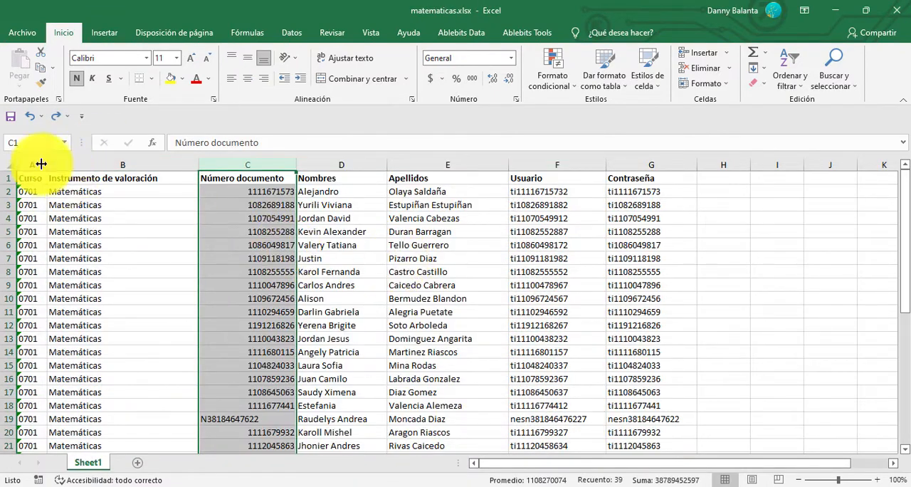
Centre columns A to G of matematicas.xlsx horizontally.
left_click_drag(41, 164, 635, 171)
left_click(250, 80)
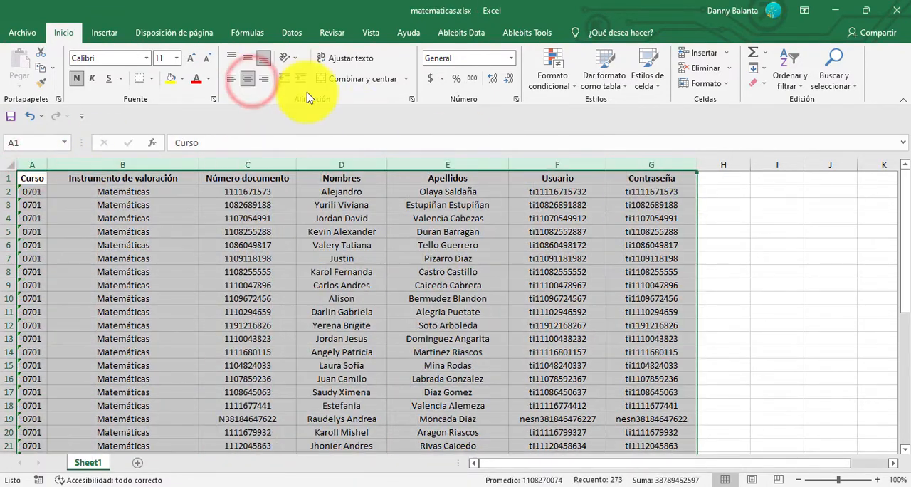
Switch to auxiliar.xlsx and delete its Número documento column.
mouse_move(347, 484)
left_click(107, 463)
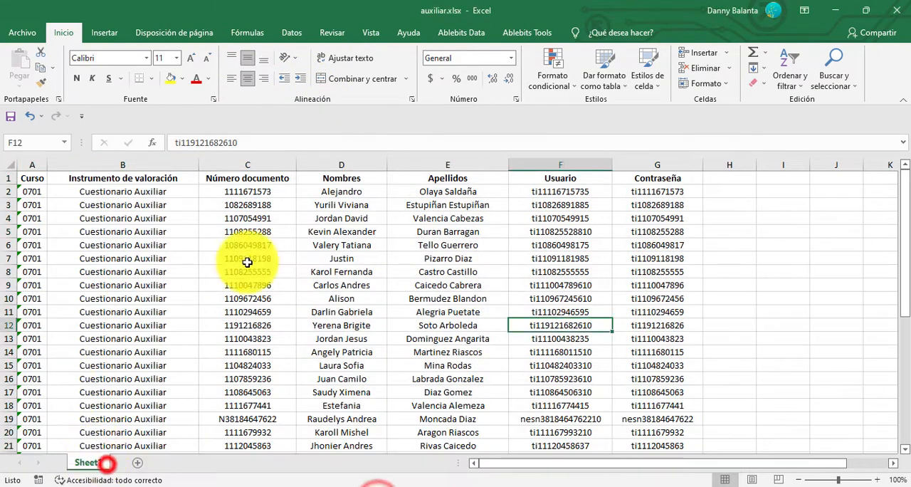
left_click(247, 164)
right_click(247, 165)
left_click(325, 280)
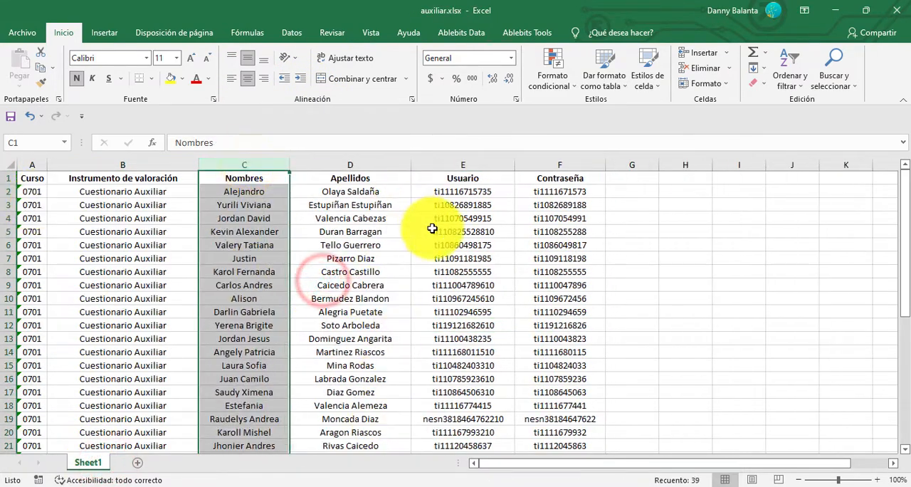
Switch to ciencias naturales.xlsx and delete its Número documento column.
left_click(372, 485)
left_click(194, 435)
left_click(325, 165)
right_click(322, 165)
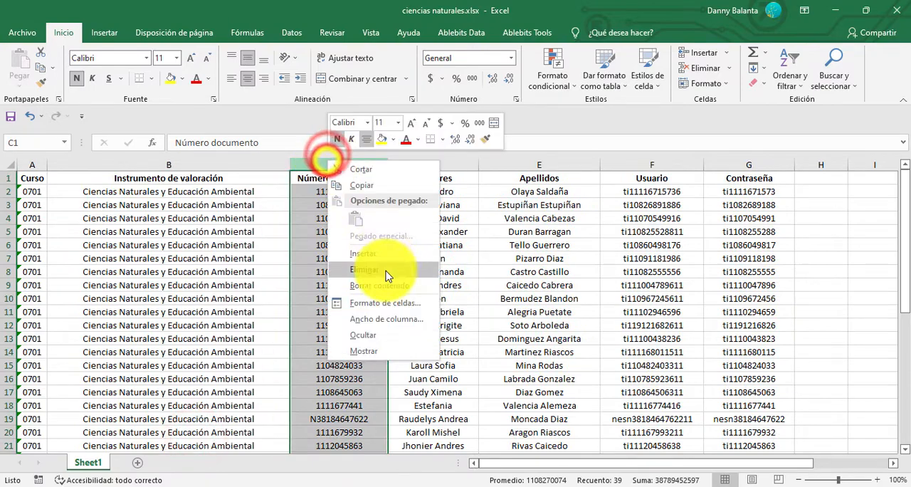
left_click(382, 267)
Switch to comp comunicaticas.xlsx and delete its Número documento column.
mouse_move(371, 485)
left_click(411, 434)
left_click(322, 164)
right_click(322, 164)
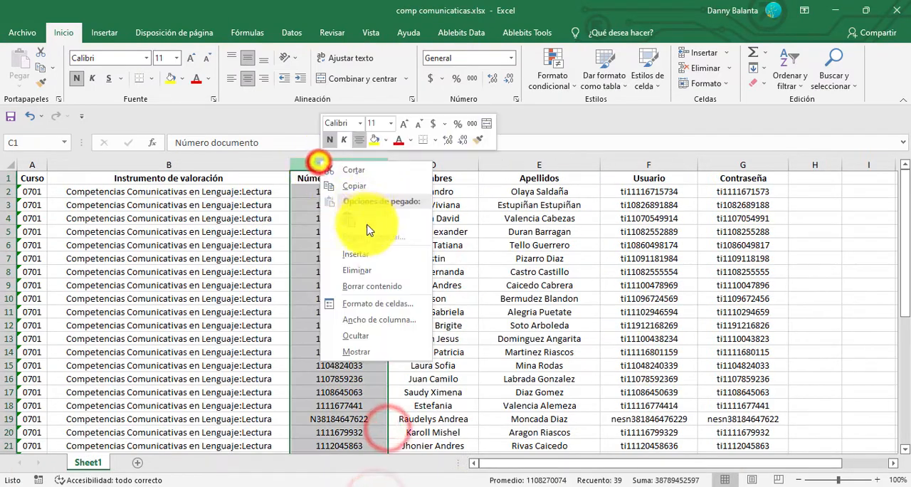
left_click(356, 276)
Switch to competenc ciudadana.xlsx and delete its Número documento column.
left_click(517, 445)
left_click(322, 165)
right_click(322, 165)
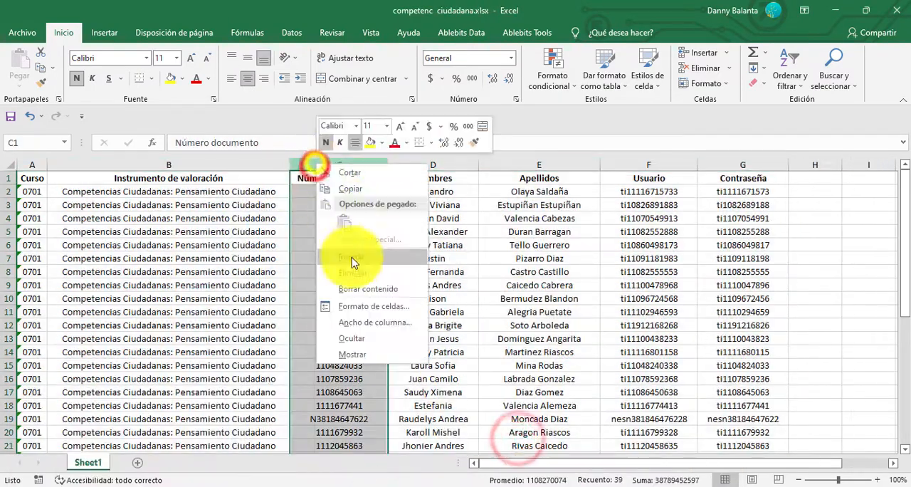
left_click(356, 276)
Switch to matematicas.xlsx and delete its Número documento column.
left_click(641, 434)
left_click(244, 165)
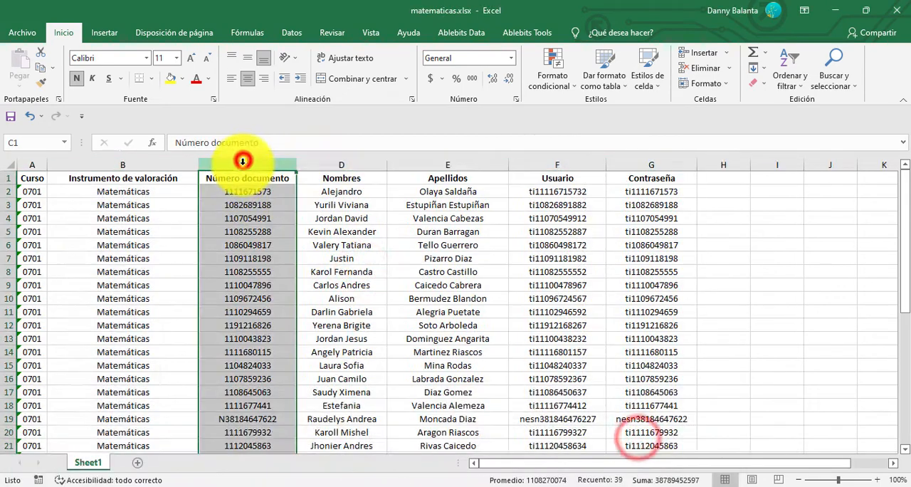
right_click(244, 164)
left_click(295, 269)
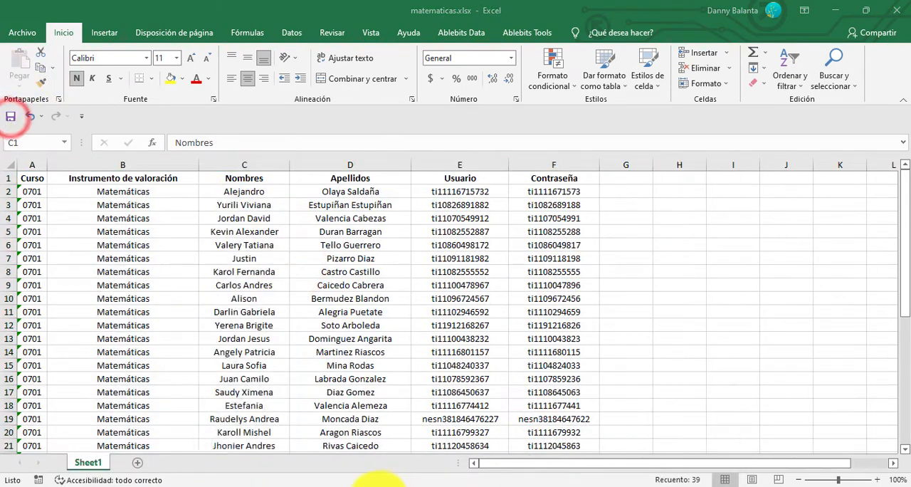
Review the remaining columns in each of the five open instrument workbooks, ending on matematicas.xlsx.
mouse_move(372, 484)
left_click(89, 436)
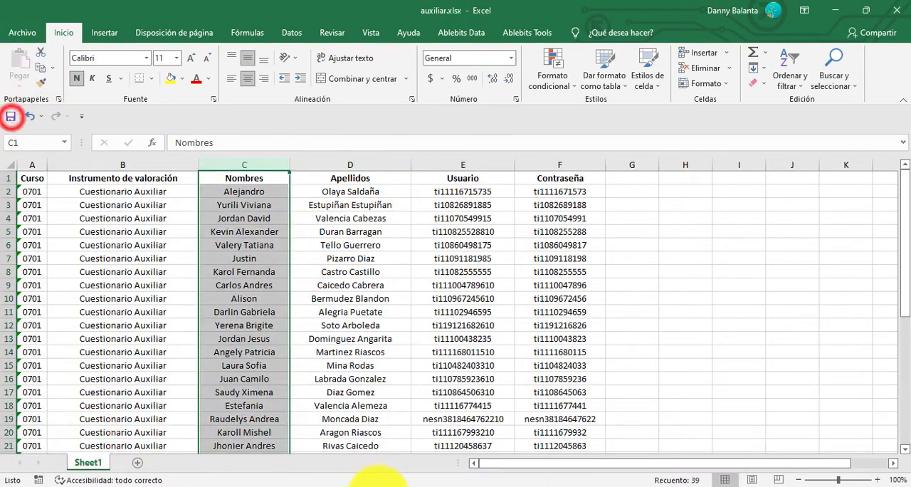
left_click(247, 433)
left_click_drag(32, 164, 562, 175)
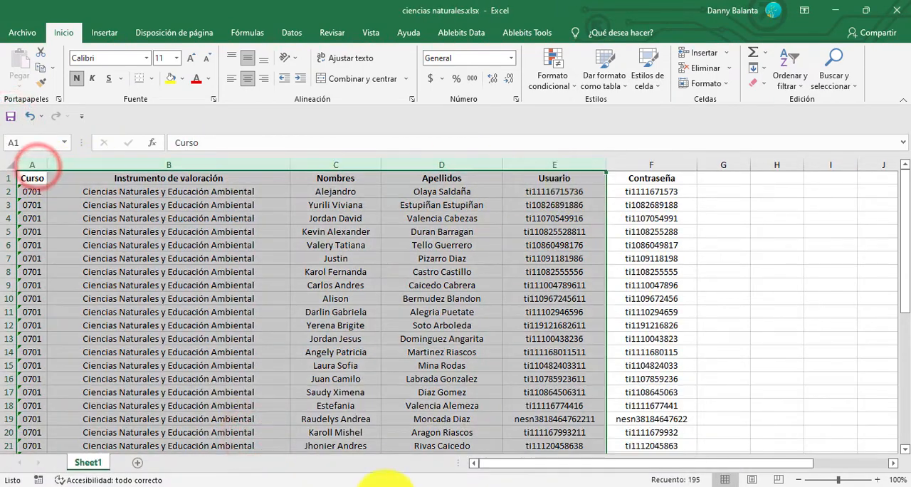
left_click(370, 431)
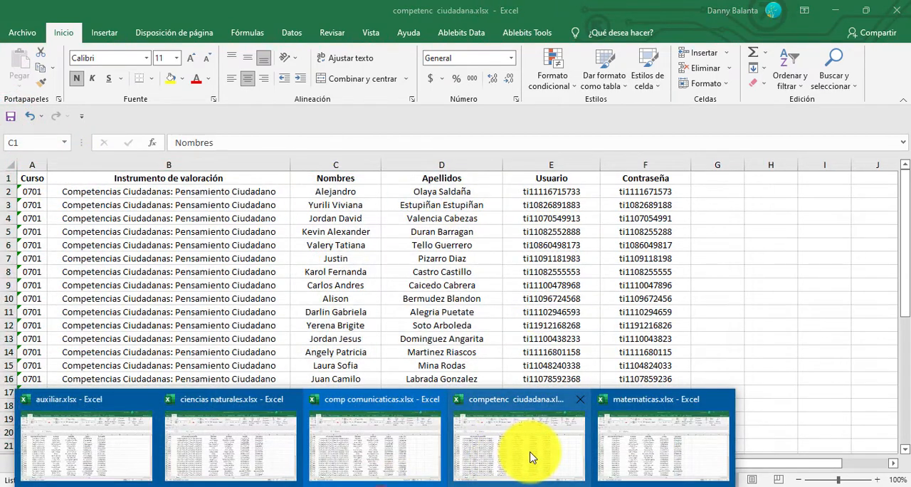
left_click(531, 456)
mouse_move(377, 481)
left_click(646, 460)
left_click(682, 226)
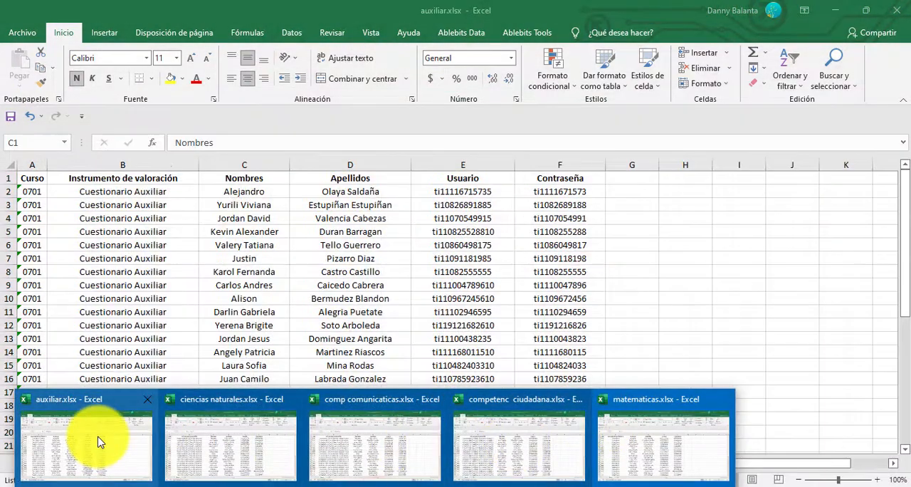
Switch to auxiliar.xlsx and replace every "Cuestionario Auxiliar" with "Auxiliar".
left_click(97, 435)
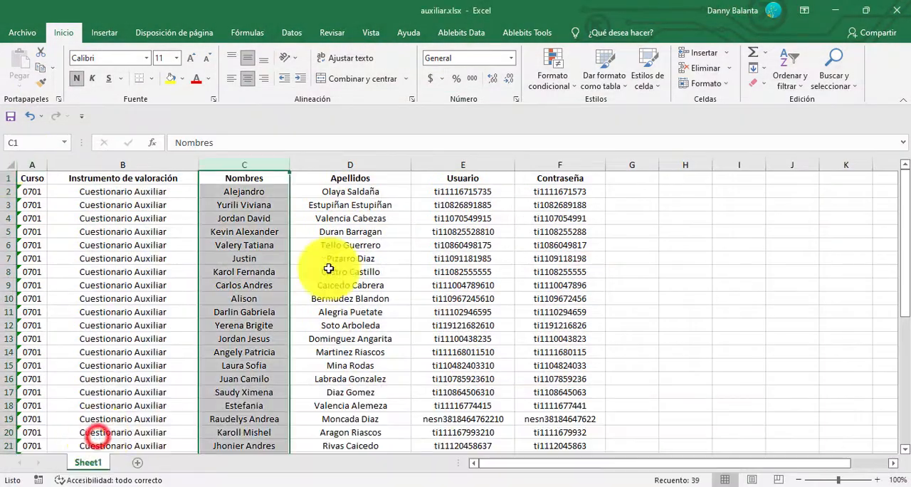
left_click(710, 283)
left_click(95, 187)
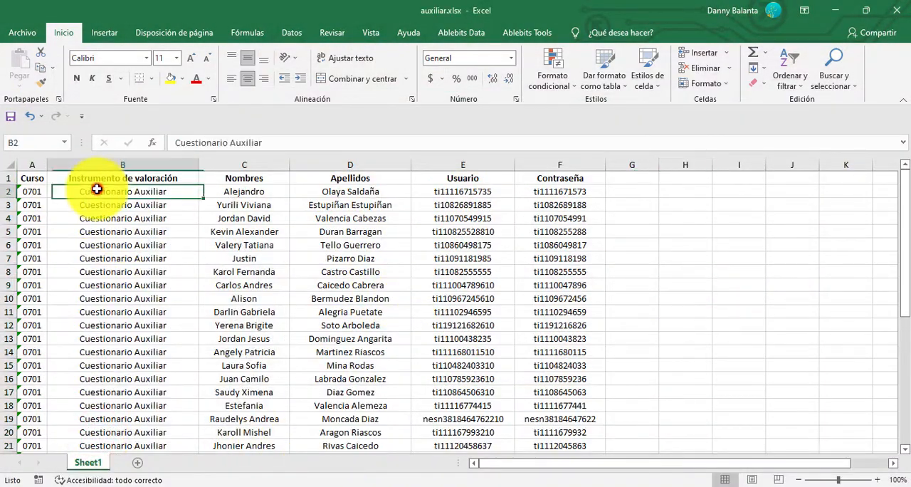
double_click(173, 190)
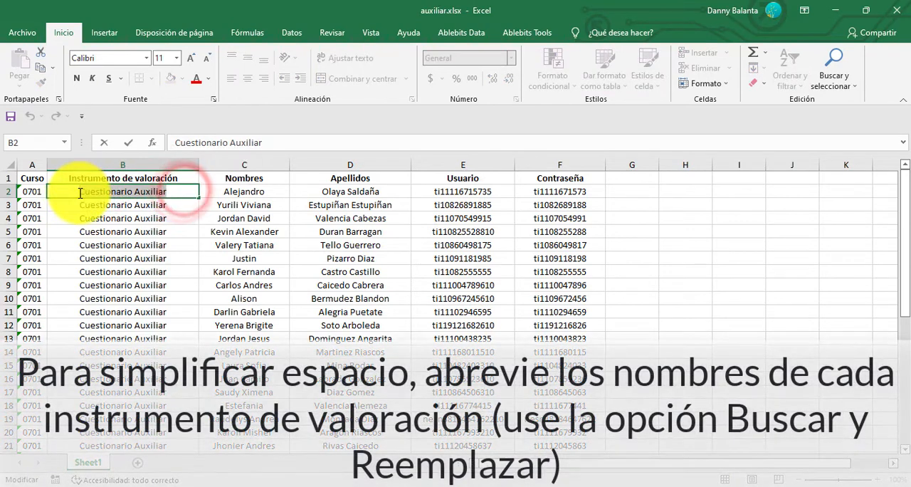
key("Escape")
left_click(835, 72)
left_click(817, 119)
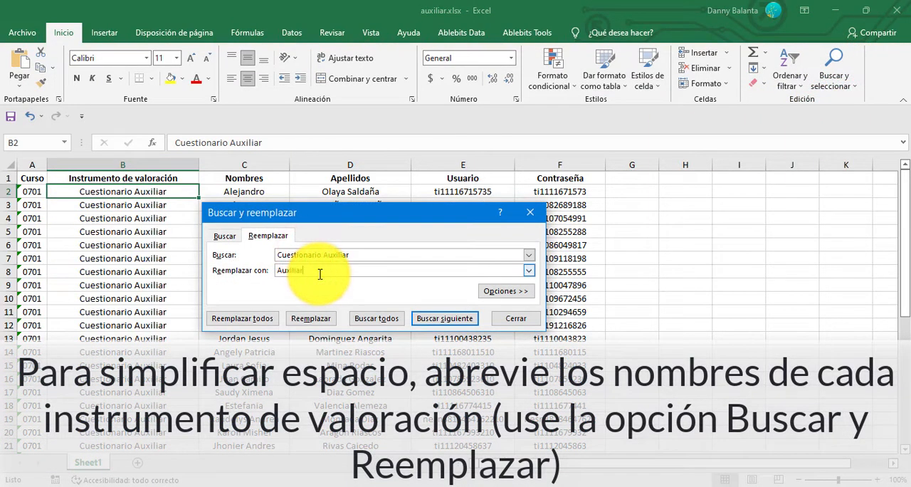
left_click(320, 274)
type("Auxiliar")
left_click(242, 318)
left_click(475, 291)
left_click(533, 211)
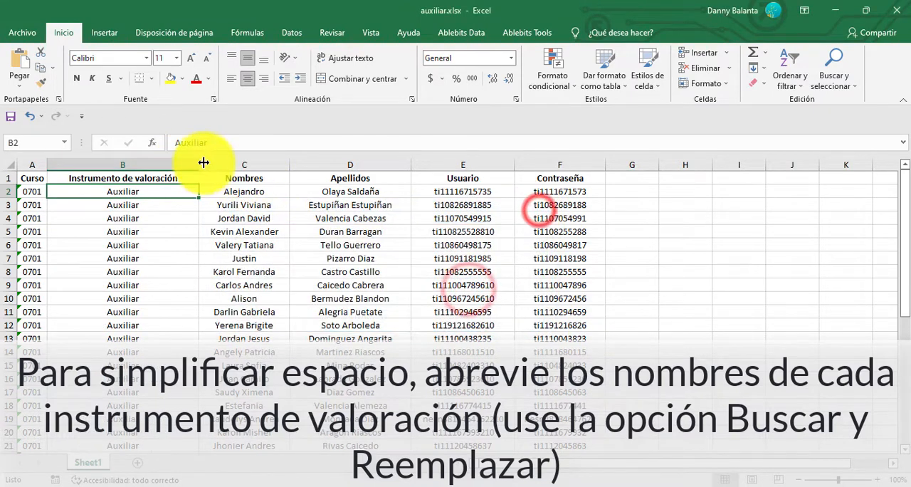
Rename the Instrumento de valoración header in auxiliar.xlsx as Prueba and narrow column B to suit the shortened text.
left_click_drag(202, 163, 139, 168)
double_click(138, 167)
double_click(107, 178)
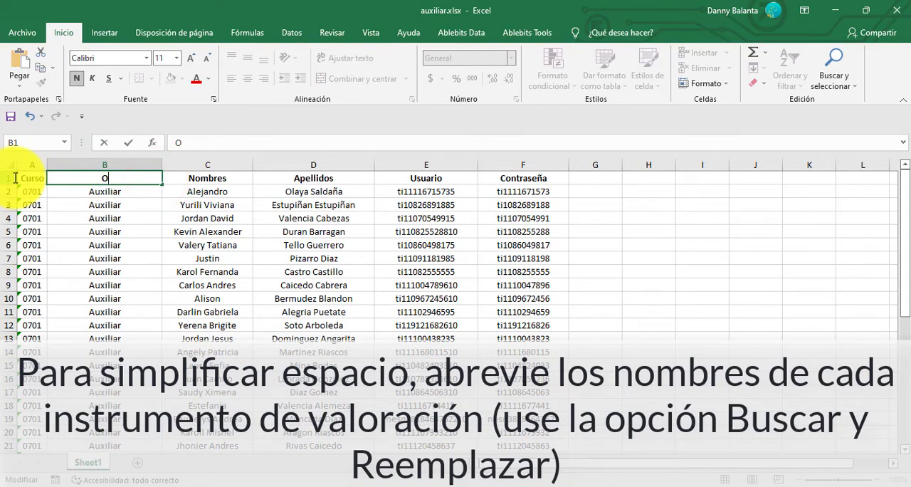
left_click(212, 235)
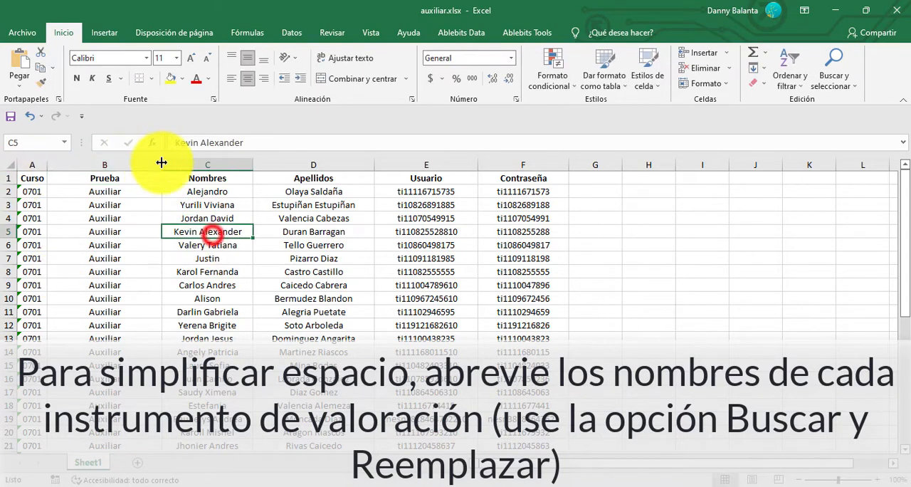
left_click_drag(162, 165, 122, 165)
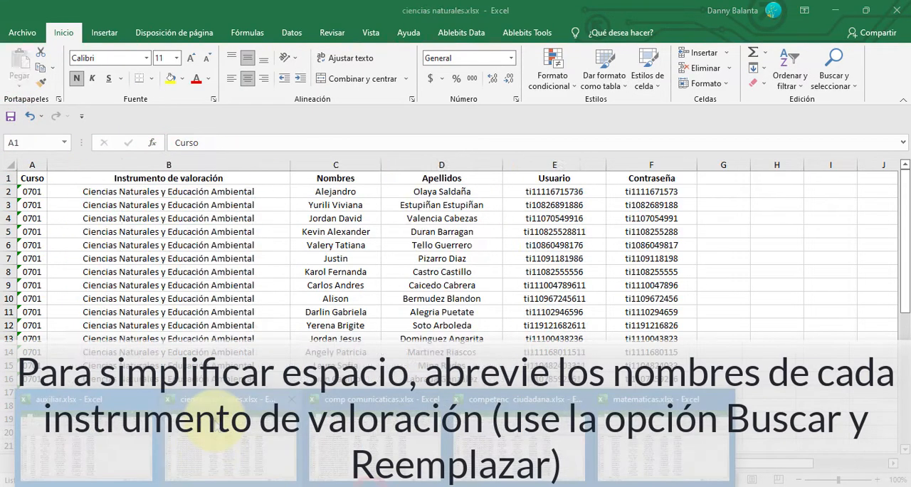
In ciencias naturales.xlsx, set up a find and replace with "Ciencias Naturales y Educación Ambiental" as the search text.
left_click(245, 193)
double_click(274, 190)
left_click_drag(274, 191, 43, 187)
key("ctrl+c")
key("Escape")
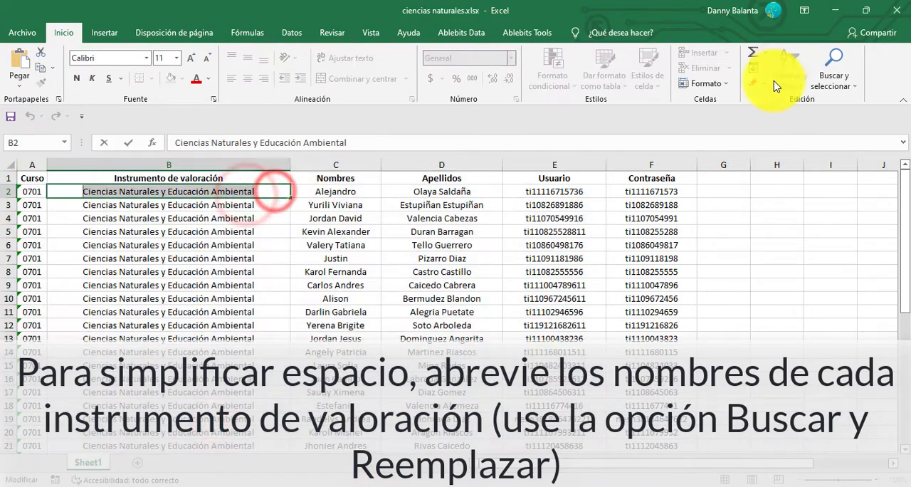
left_click(834, 76)
left_click(844, 114)
left_click(359, 268)
key("ctrl+v")
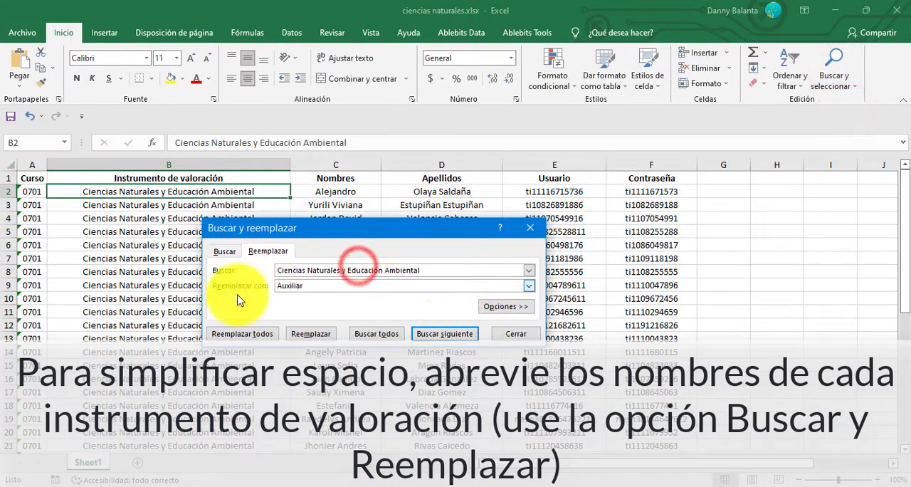
Set the replacement text to "Ciencias Naturales" and replace all occurrences of the full instrument name.
left_click_drag(339, 269, 261, 271)
left_click_drag(366, 282, 75, 280)
type("Ciencias Naturales")
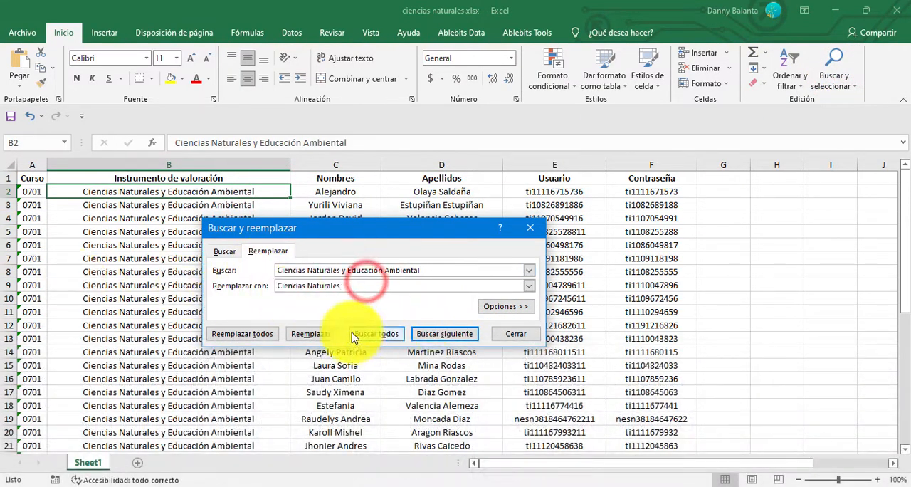
left_click(242, 333)
left_click(461, 288)
left_click(535, 231)
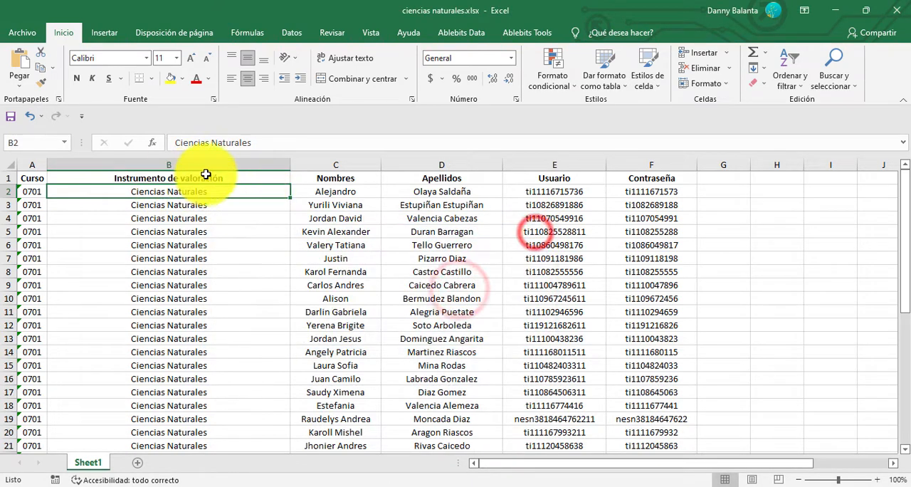
Rename the Instrumento de valoración header in ciencias naturales.xlsx as Prueba and narrow column B.
triple_click(206, 178)
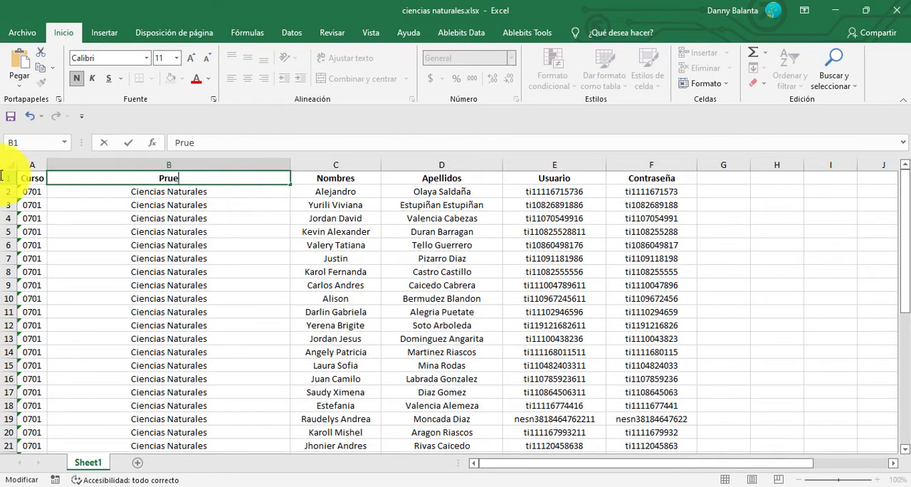
left_click(240, 255)
left_click_drag(290, 165, 154, 170)
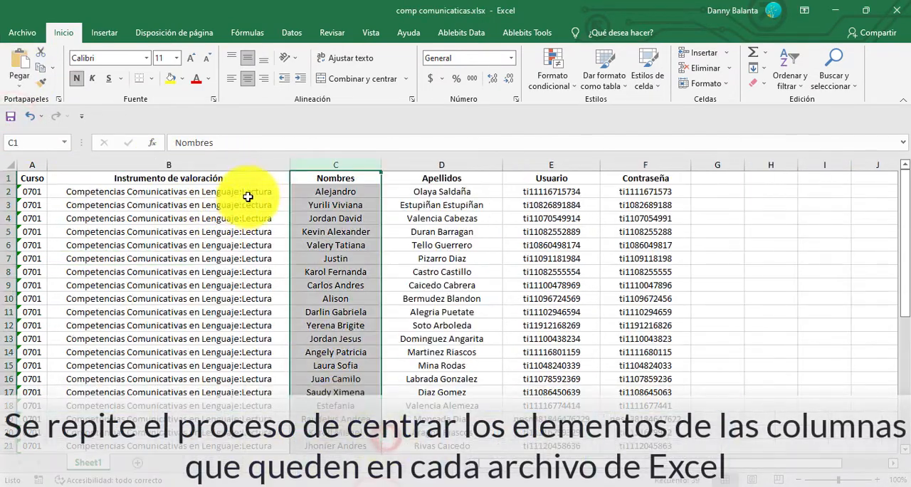
In comp comunicaticas.xlsx, rename the Instrumento de valoración header as Prueba.
left_click(250, 191)
triple_click(254, 180)
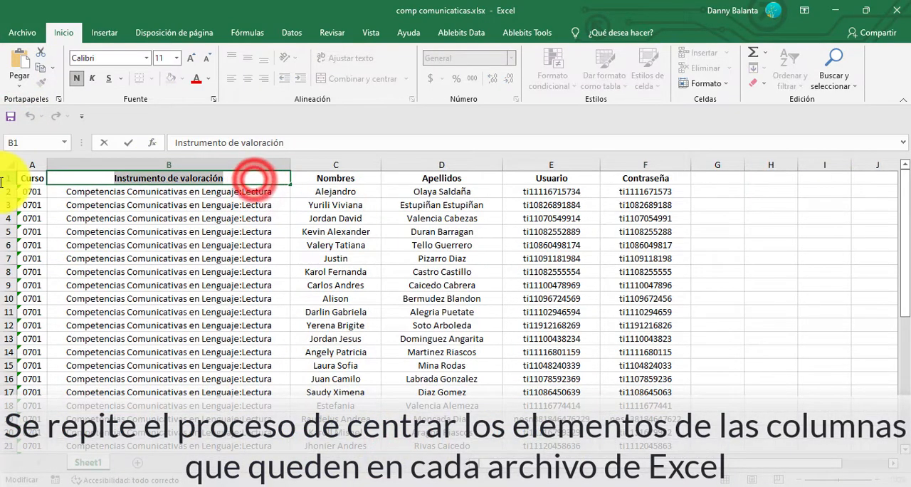
type("Prueba")
key("Return")
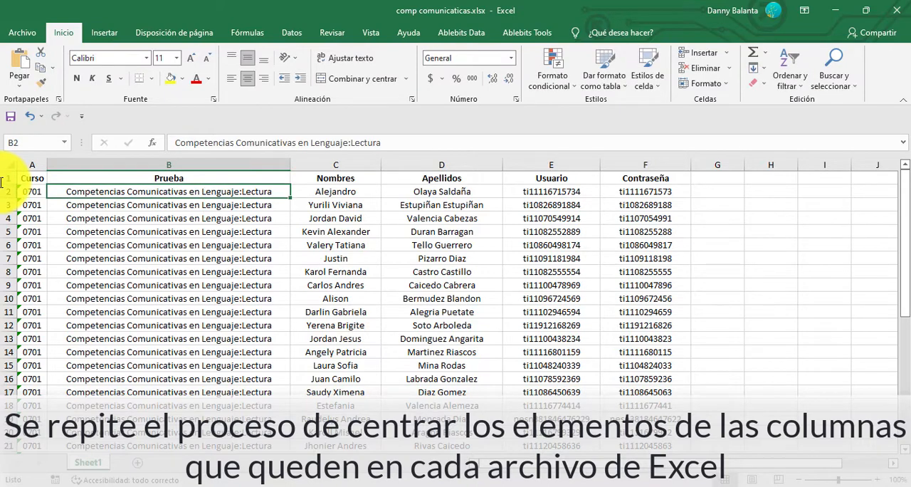
Replace every "Competencias Comunicativas en Lenguaje:Lectura" with "Lectura" and narrow column B.
left_click(276, 194)
left_click(834, 81)
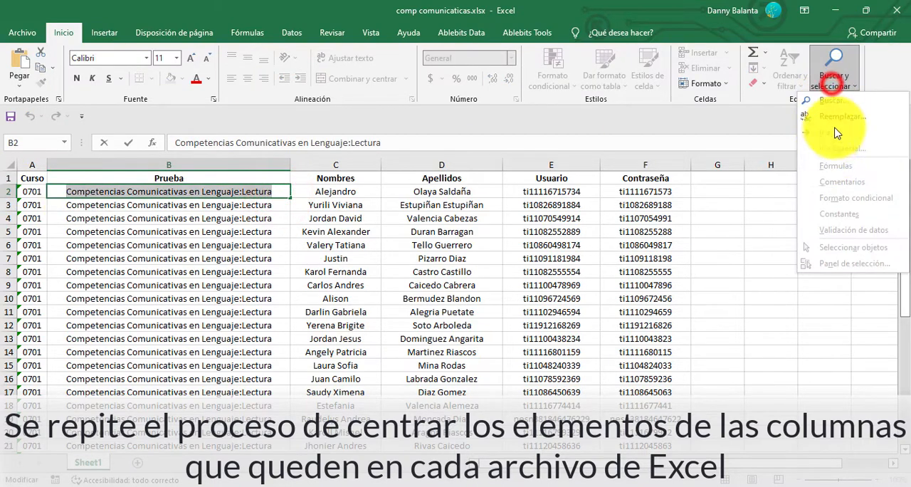
left_click(838, 116)
left_click_drag(487, 285, 150, 238)
type("Competencias Comunicativas en Lenguaje:Lectura")
left_click_drag(350, 297, 219, 291)
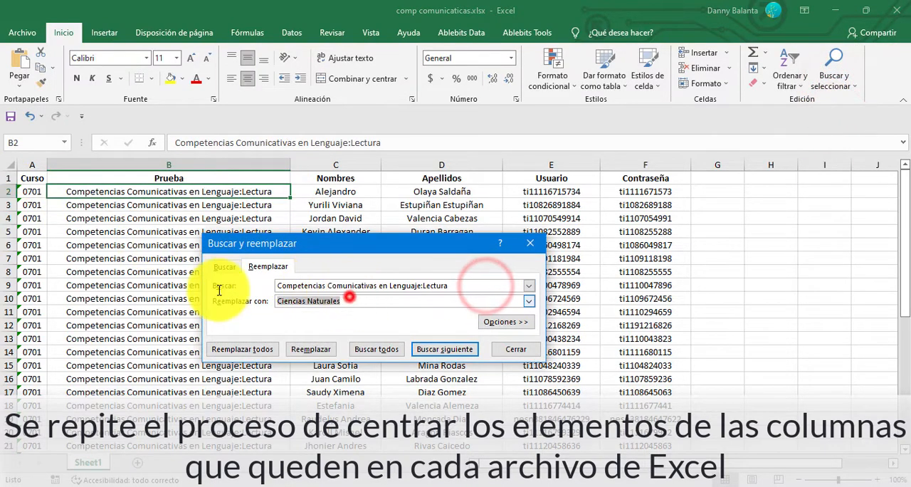
left_click(250, 350)
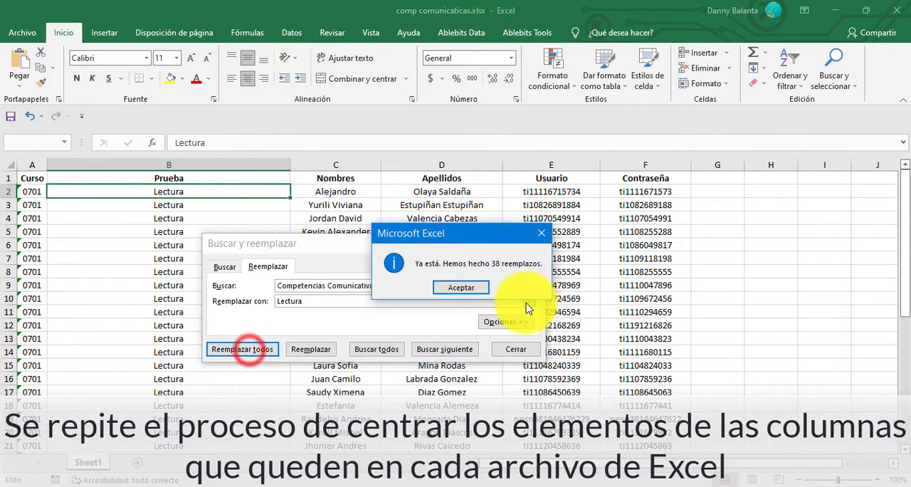
left_click(521, 287)
left_click(530, 242)
left_click_drag(290, 164, 117, 167)
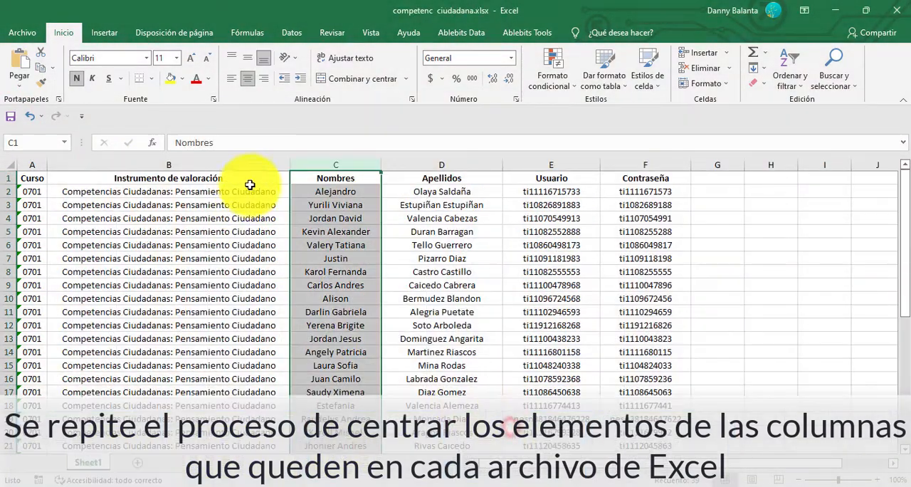
In competenc ciudadana.xlsx, rename the Instrumento de valoración header as Prueba.
left_click(251, 179)
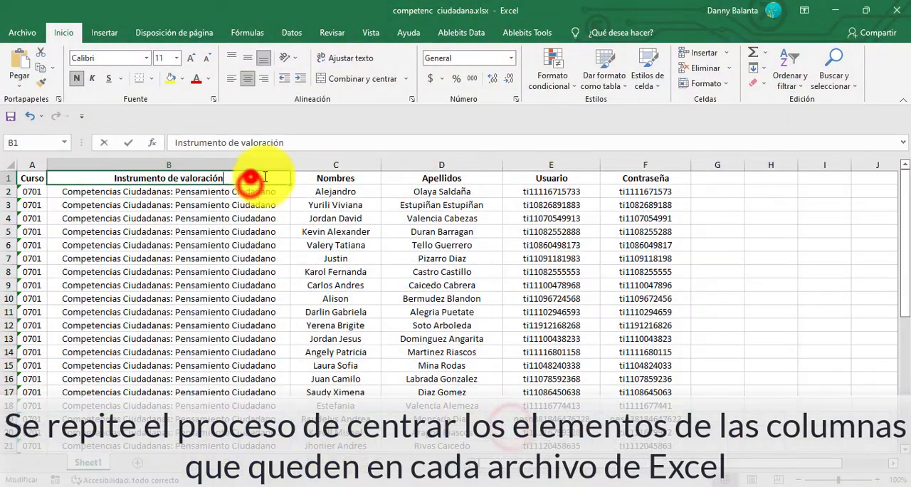
key("BackSpace")
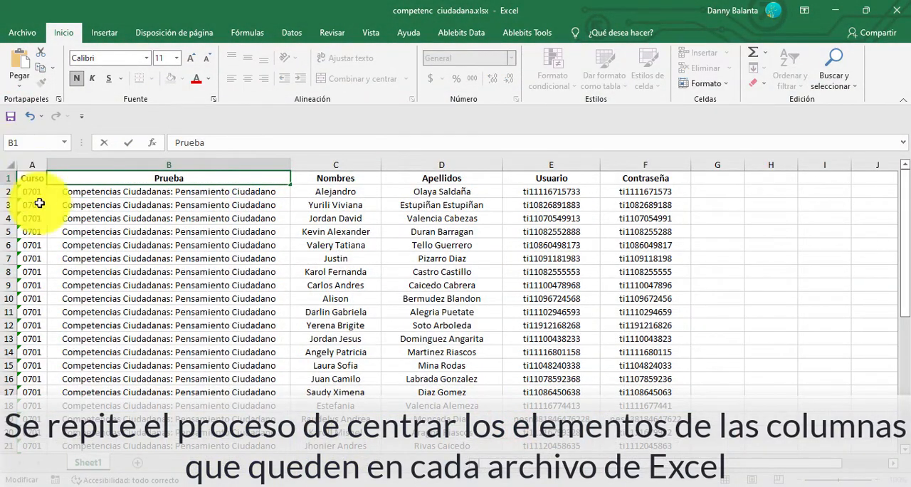
type("Prueba")
Replace every "Competencias Ciudadanas: Pensamiento Ciudadano" with "Ciudadanas" and narrow column B.
left_click(277, 193)
right_click(106, 192)
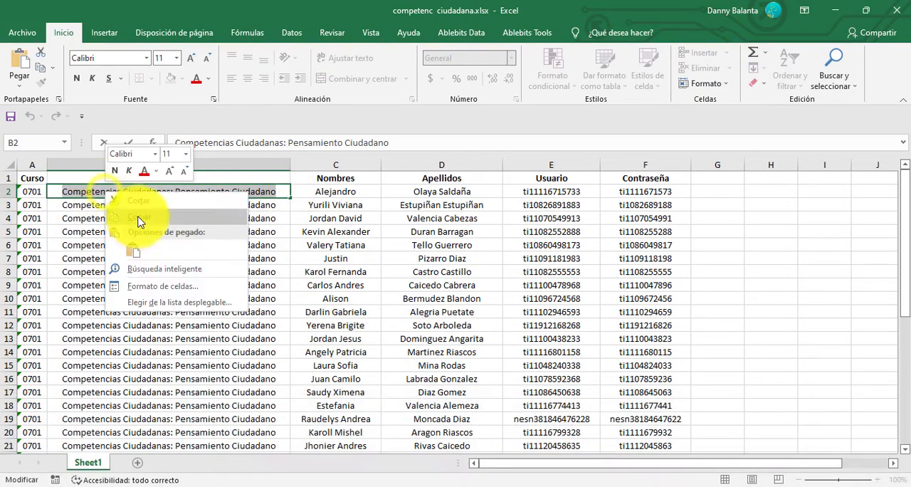
left_click(834, 76)
left_click(842, 111)
left_click(464, 300)
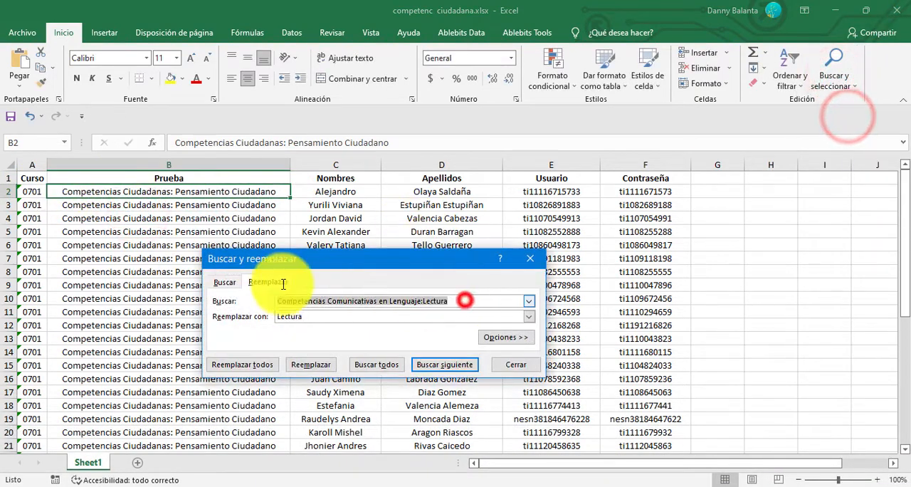
type("Competencias Ciudadanas: Pensamiento Ciudadano")
left_click(349, 316)
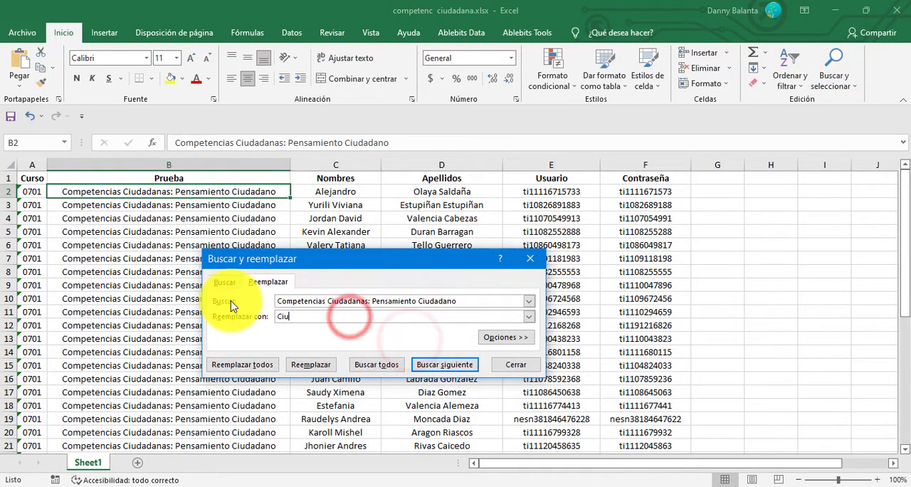
left_click(243, 364)
left_click(527, 287)
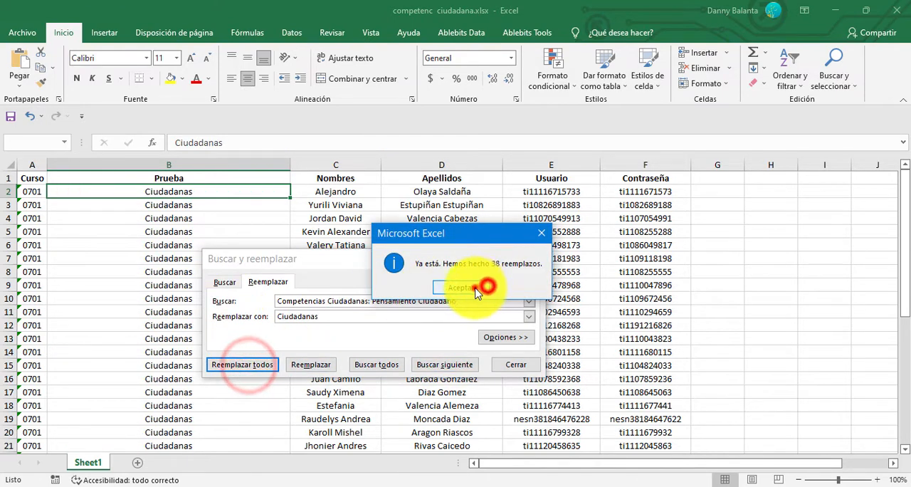
left_click(535, 259)
left_click_drag(289, 167, 134, 183)
left_click(610, 309)
Switch to matematicas.xlsx and rename the Instrumento de valoración header as Prueba.
mouse_move(366, 475)
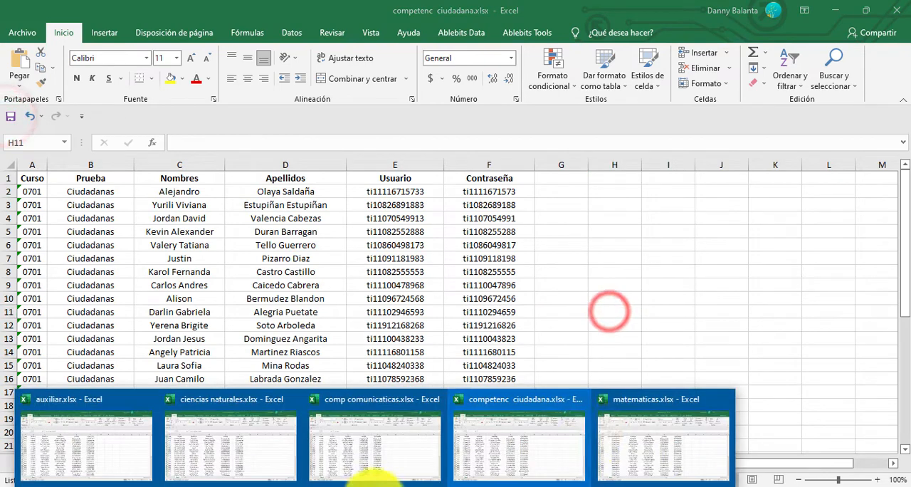
left_click(624, 426)
double_click(183, 177)
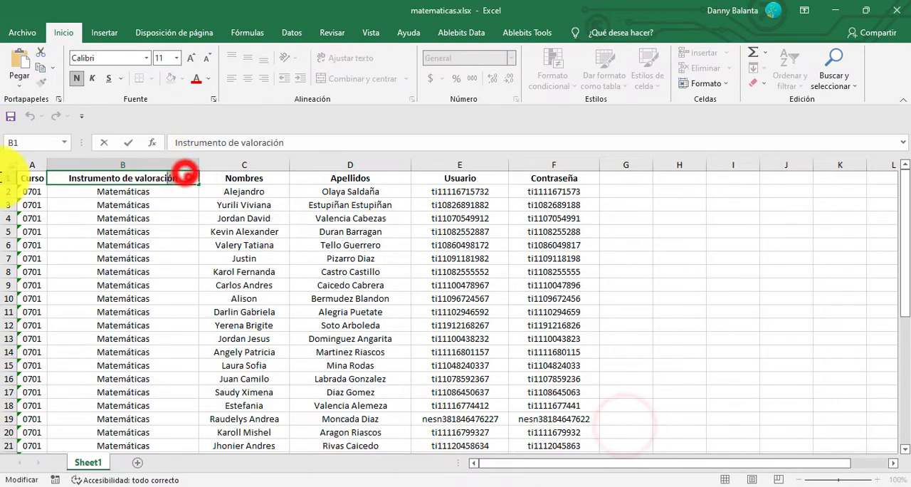
type("Prueba")
left_click(106, 261)
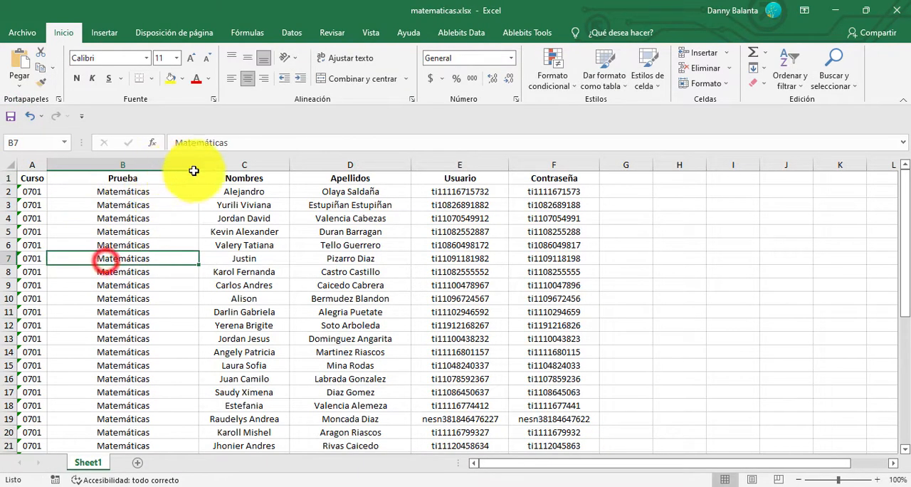
Fit column B to its contents and save matematicas.xlsx.
double_click(198, 165)
left_click(563, 256)
left_click(10, 116)
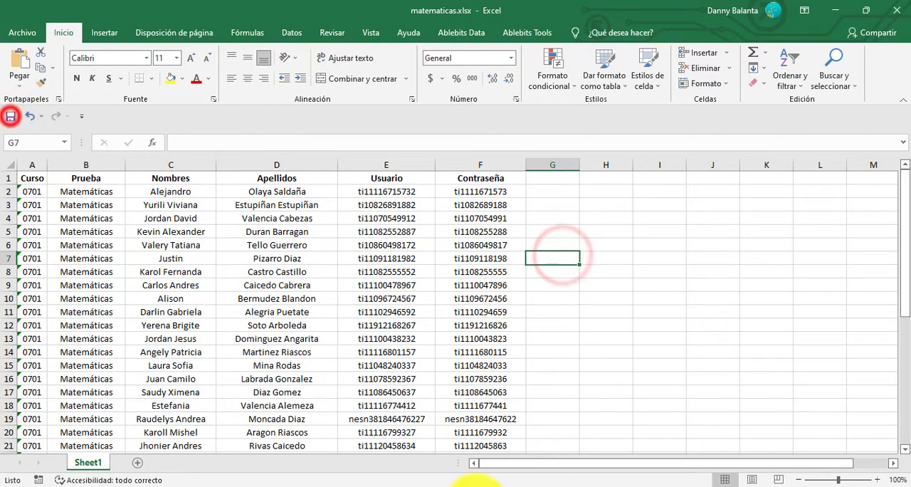
mouse_move(417, 464)
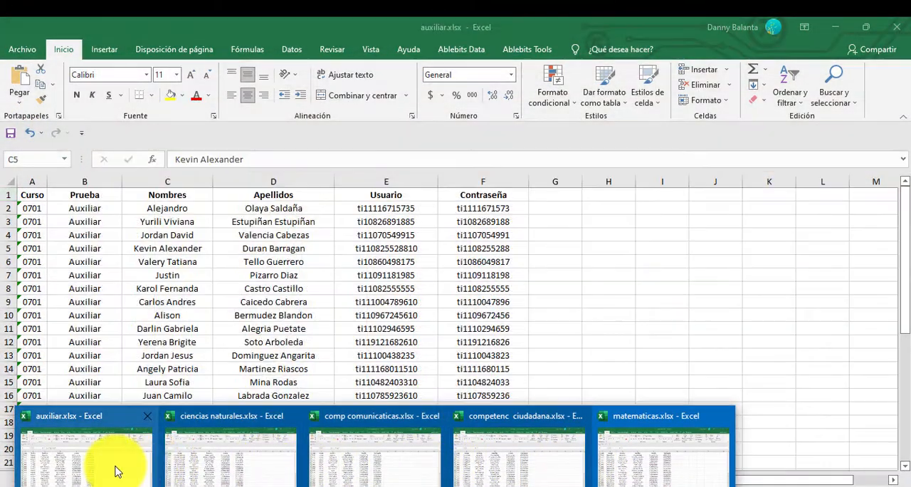
In auxiliar.xlsx, start Ablebits Combine Sheets and include the worksheets of all open workbooks with all their data.
left_click(114, 466)
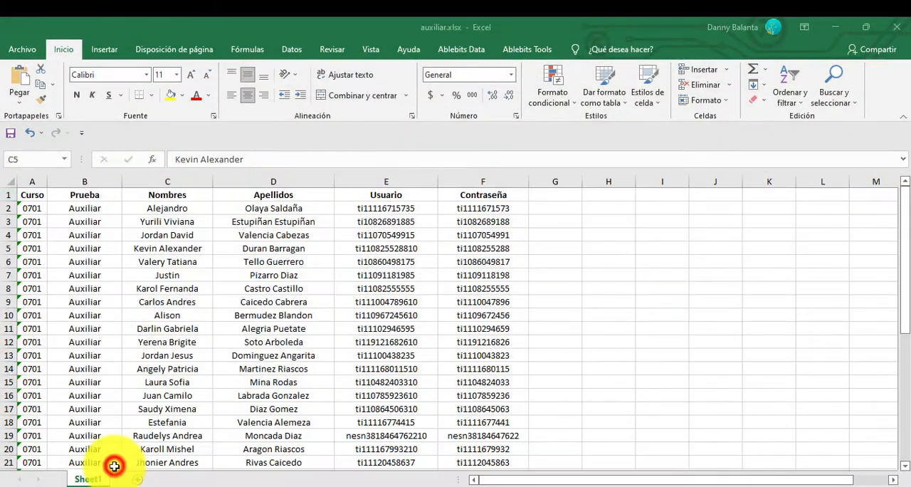
left_click(609, 260)
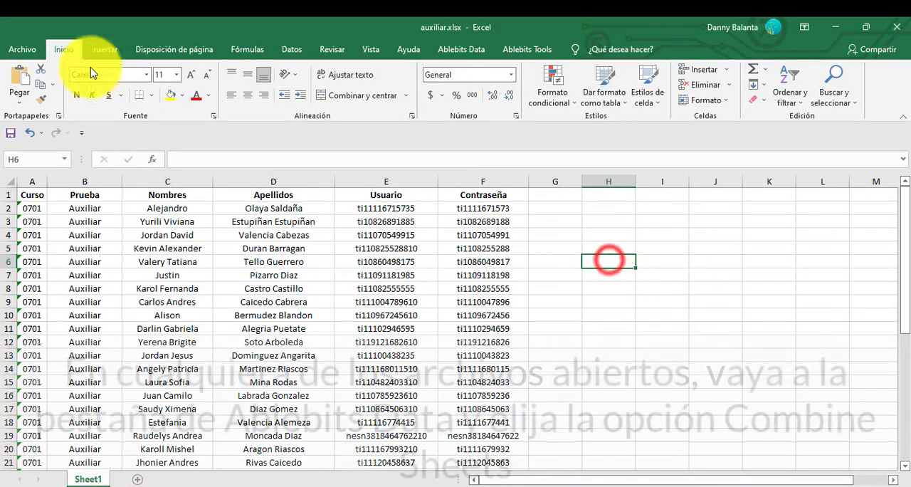
left_click(459, 50)
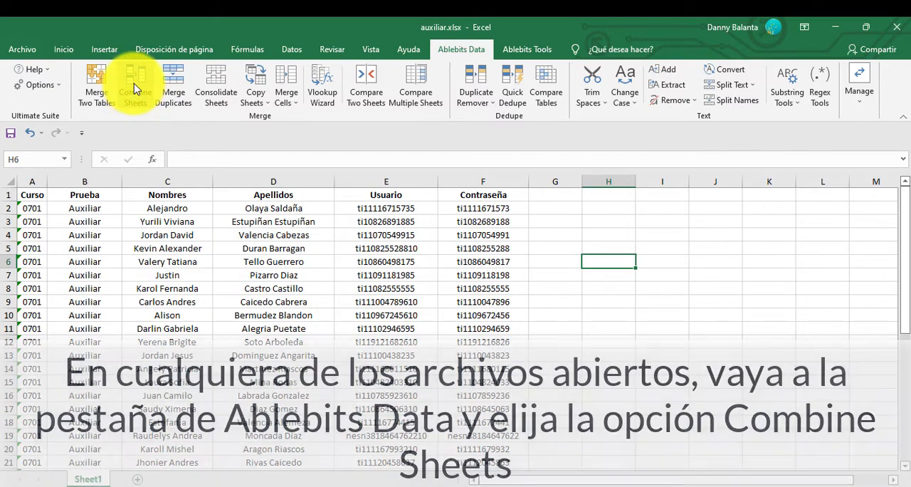
left_click(134, 87)
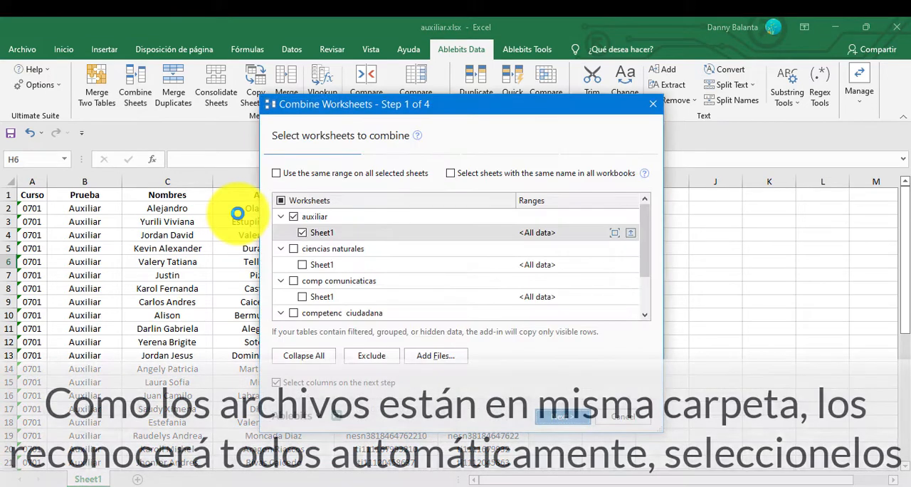
left_click(296, 216)
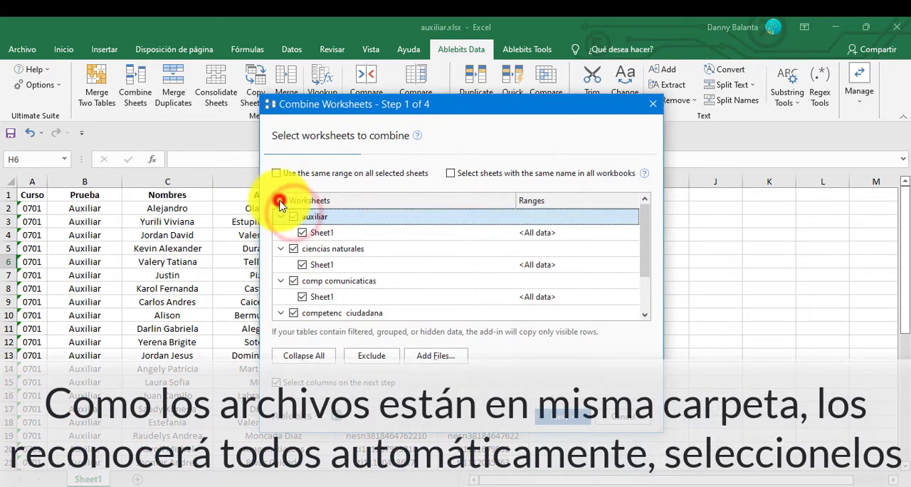
left_click(280, 203)
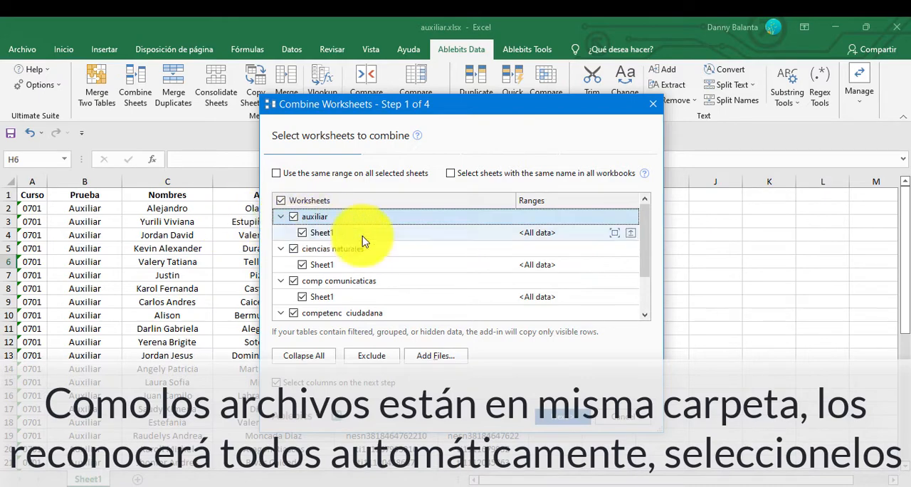
left_click_drag(645, 226, 650, 293)
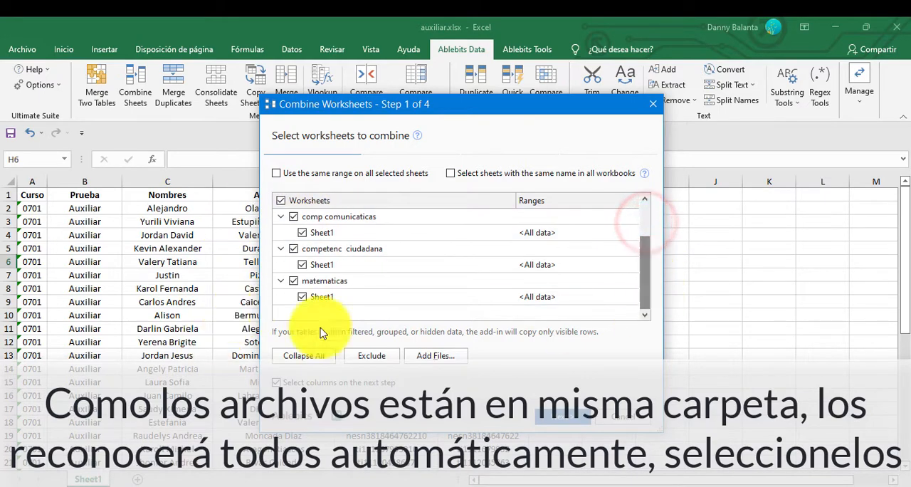
left_click(560, 422)
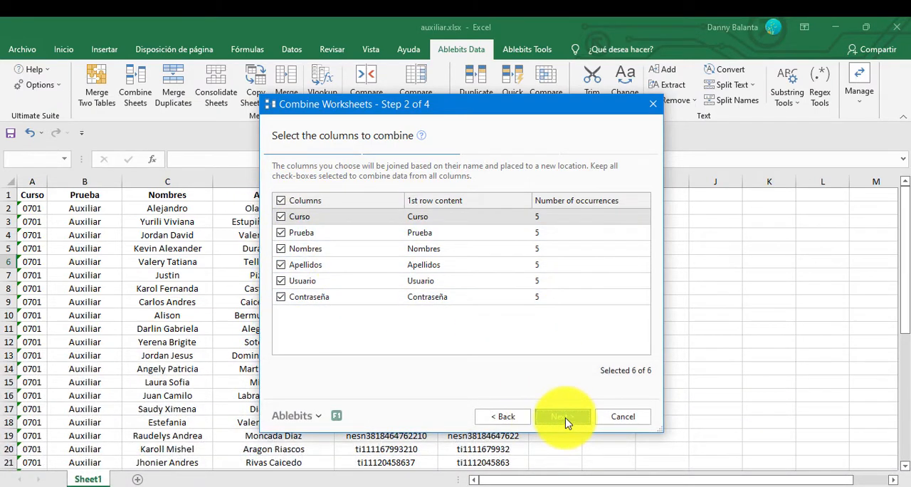
Combine all six columns into a new worksheet, using Paste all with formatting preserved.
left_click(562, 417)
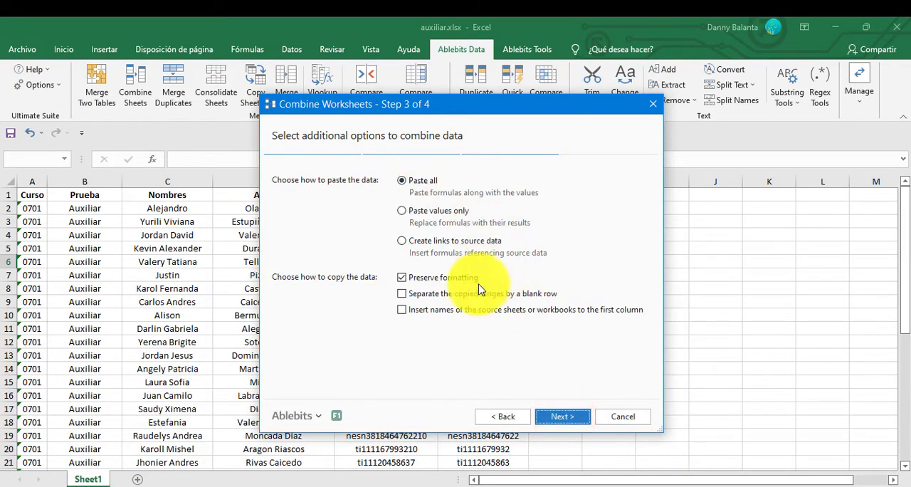
left_click(562, 417)
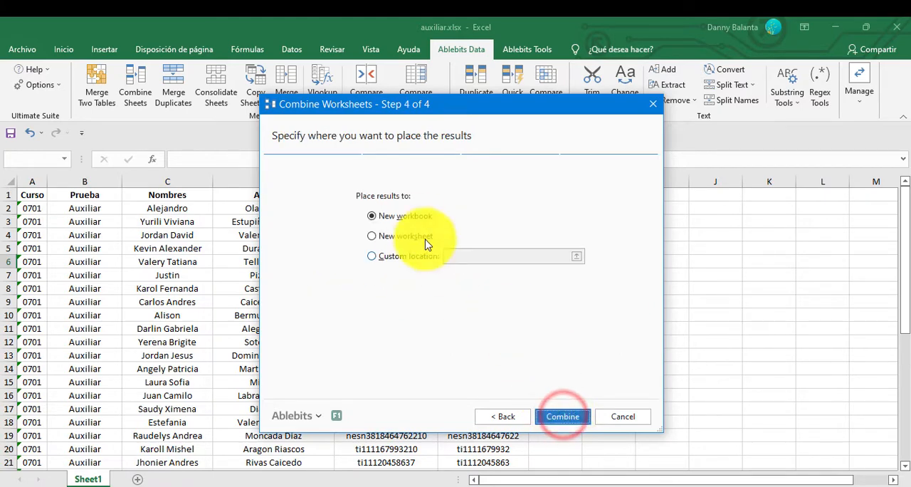
left_click(408, 237)
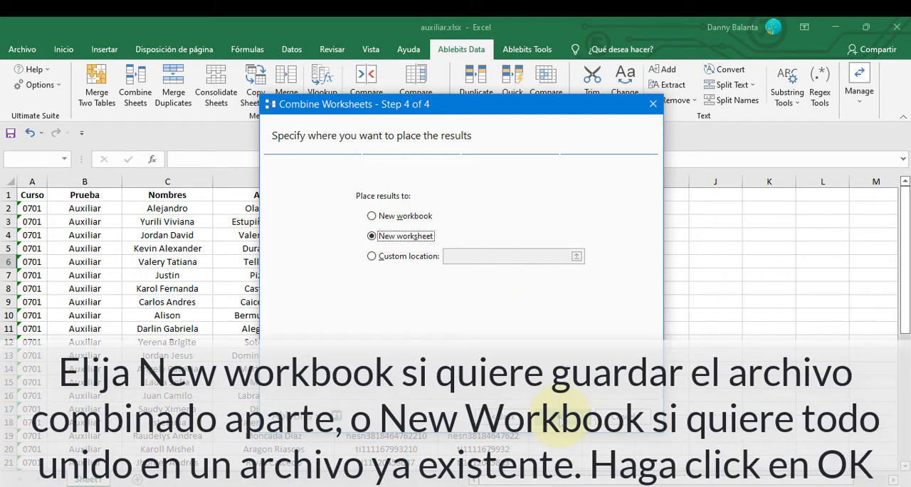
left_click(559, 417)
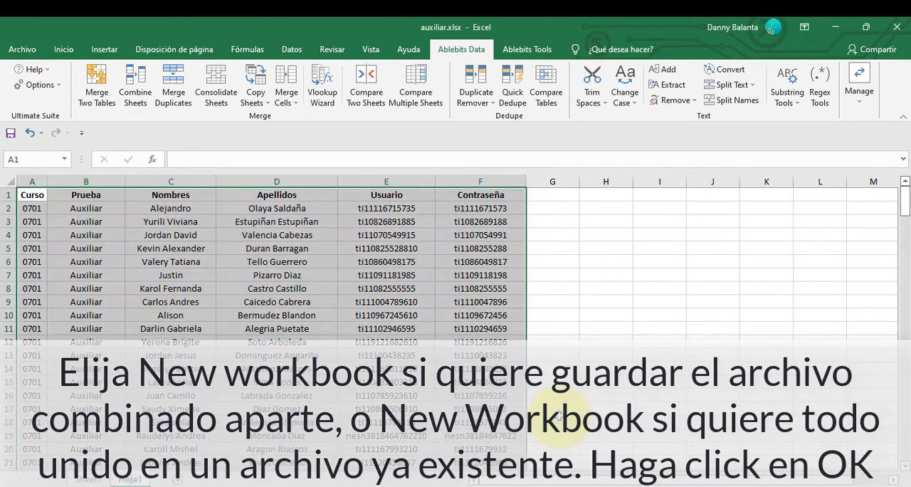
scroll(520, 273, "down", 5)
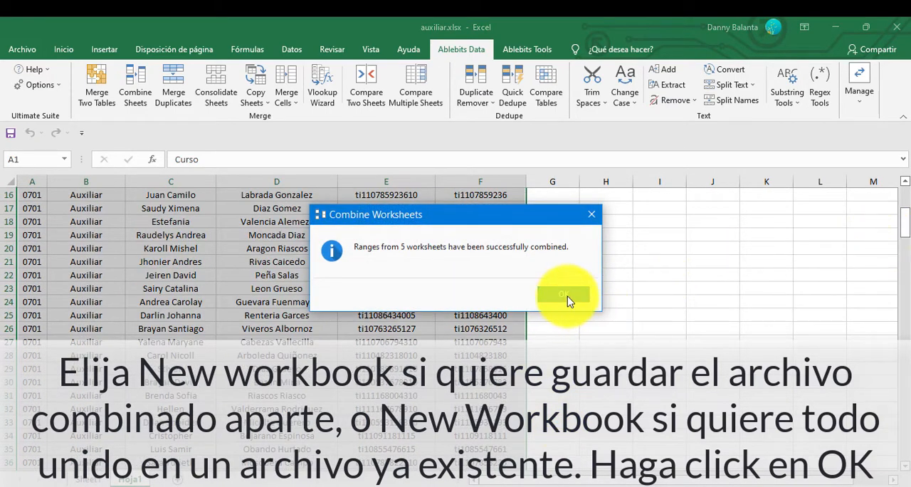
left_click(568, 297)
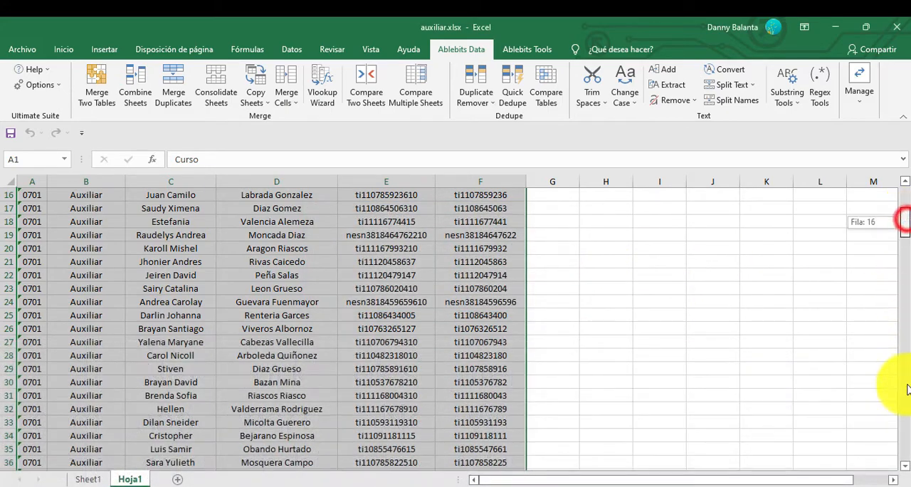
Add filters to the headers of columns A to F in the combined sheet Hoja1.
left_click_drag(906, 388, 903, 456)
left_click_drag(901, 418, 883, 197)
left_click(704, 237)
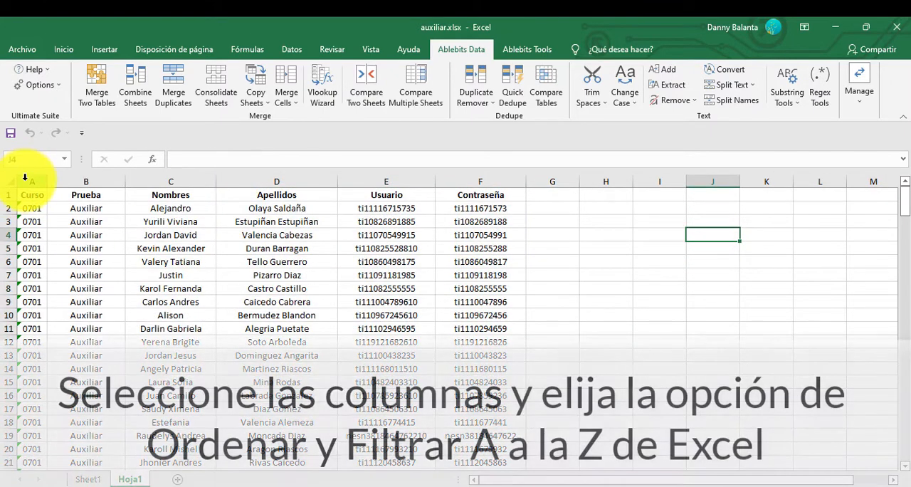
left_click_drag(23, 178, 188, 193)
left_click_drag(481, 181, 21, 163)
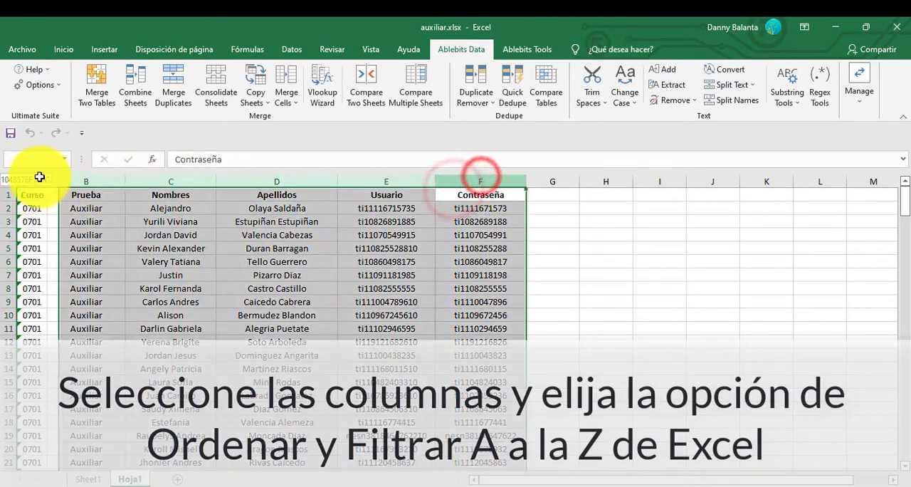
left_click(64, 52)
left_click(791, 86)
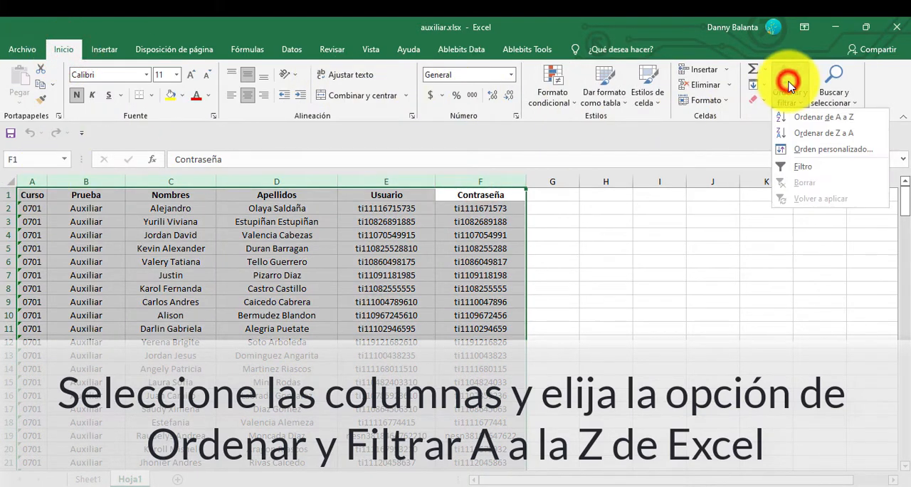
left_click(799, 166)
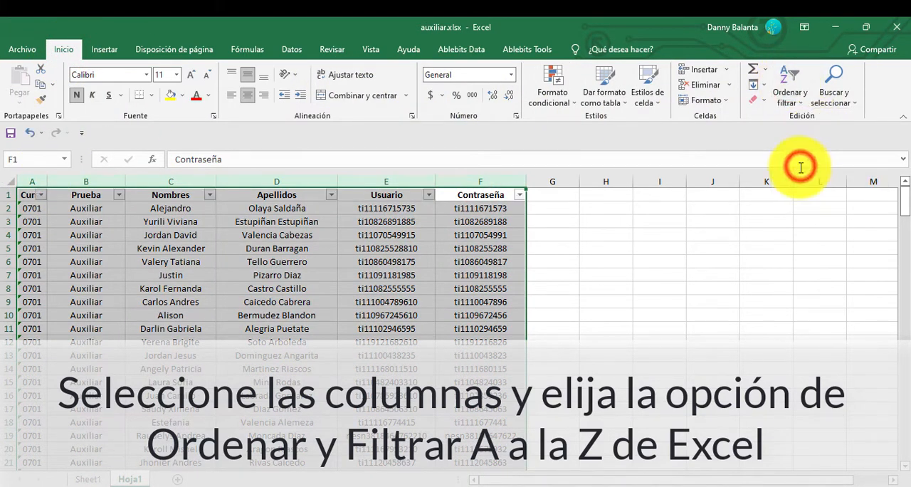
left_click(618, 221)
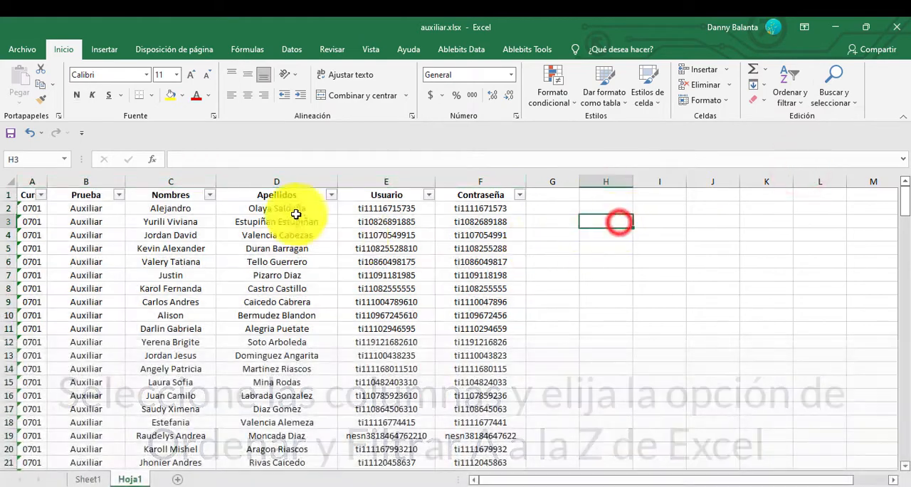
Filter the Apellidos column to show only one student's surnames.
left_click(331, 195)
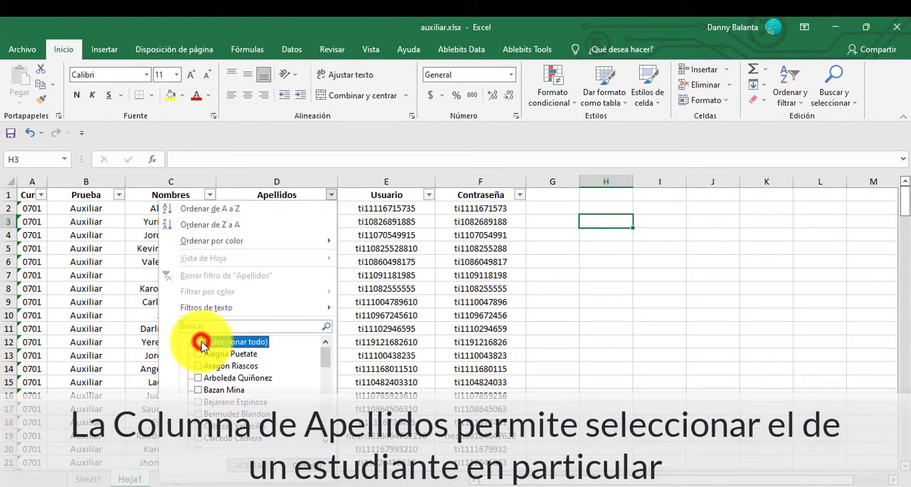
left_click_drag(326, 351, 320, 441)
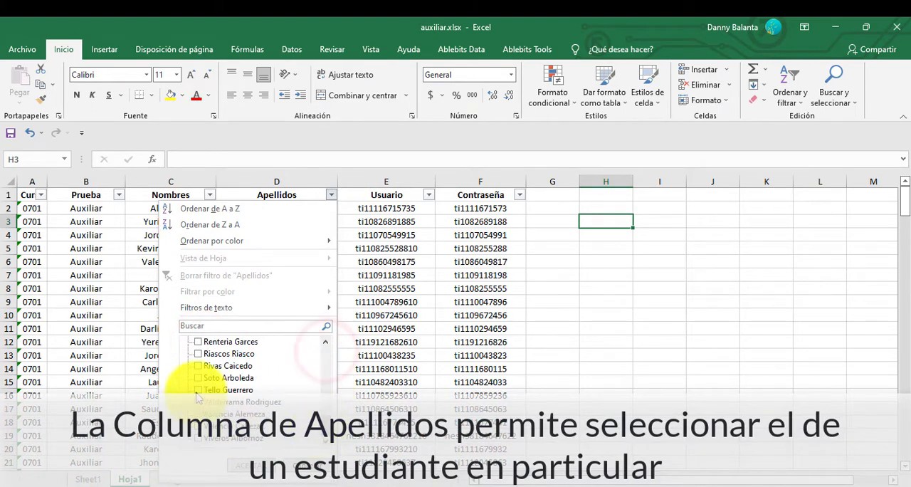
left_click(261, 464)
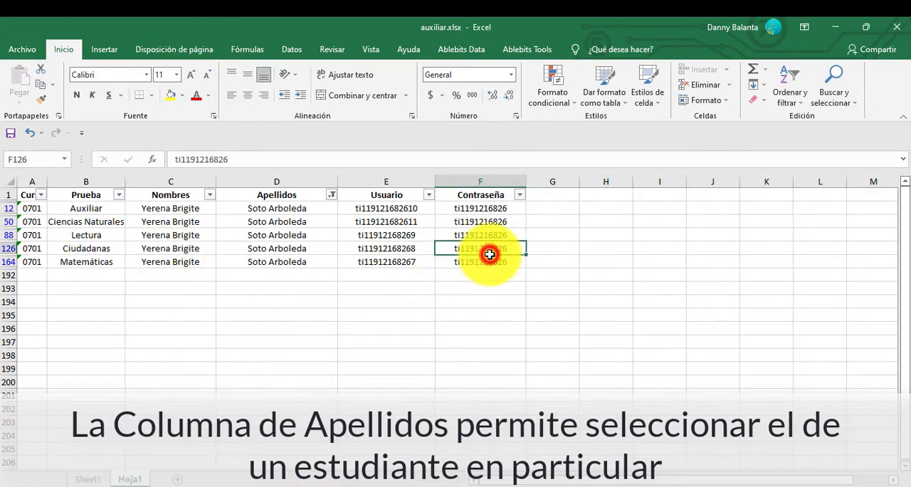
Copy the header row together with the filtered student's five credential rows, columns A to F.
left_click_drag(510, 263, 42, 190)
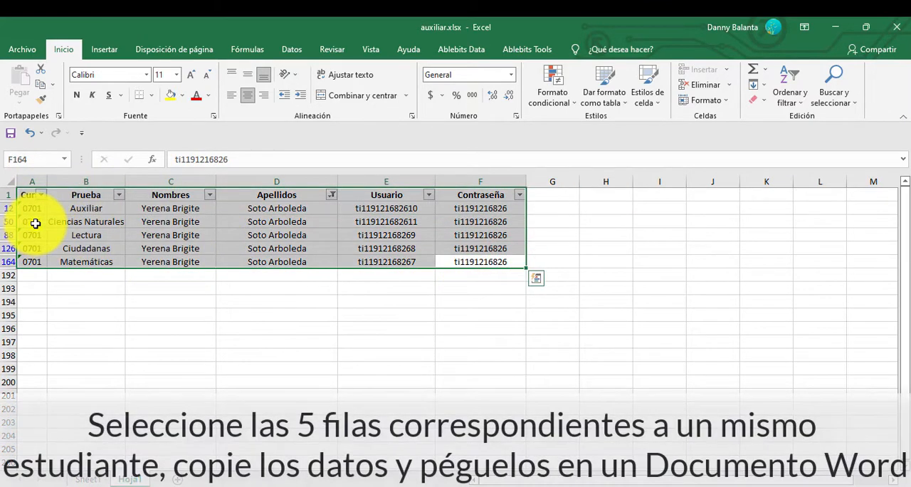
right_click(39, 224)
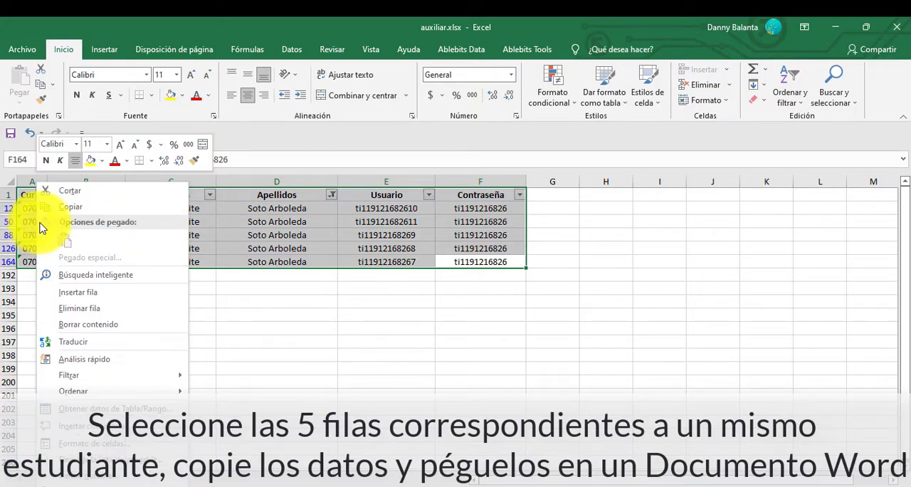
left_click(83, 213)
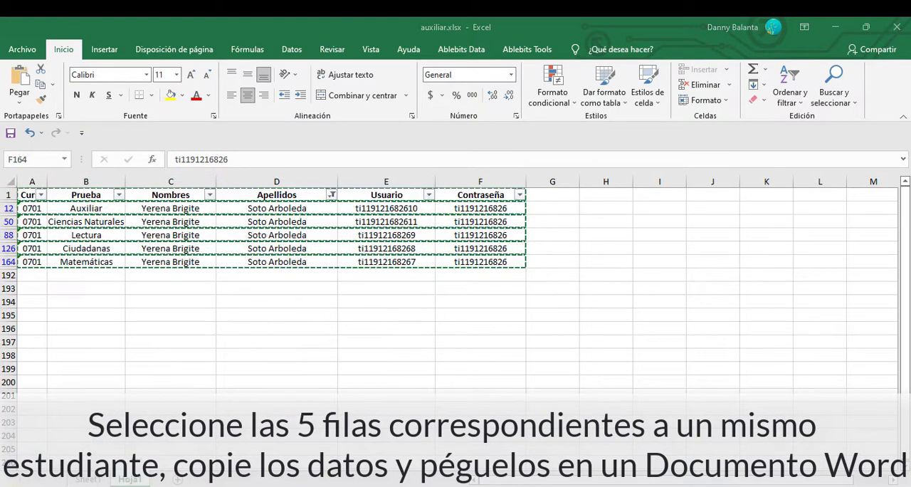
Switch to Word, create a blank document and paste the copied credential table with its source formatting.
left_click(21, 479)
left_click(51, 405)
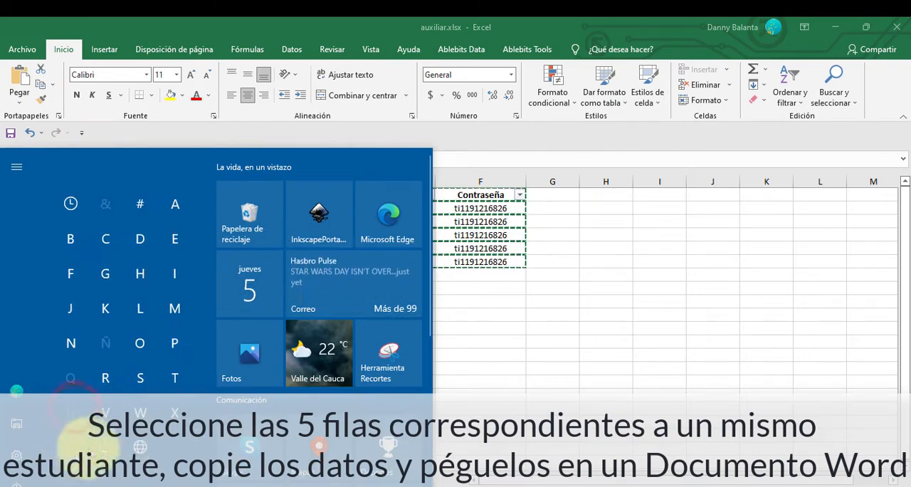
left_click(140, 413)
left_click(76, 309)
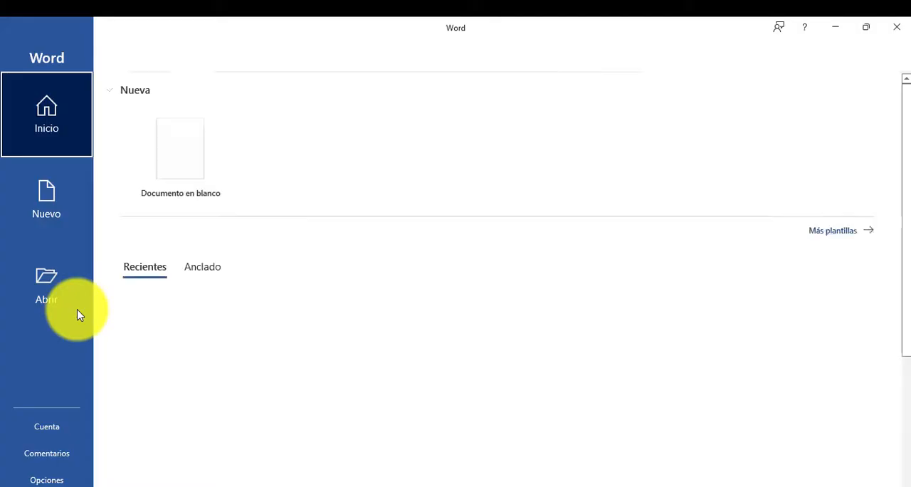
left_click(198, 176)
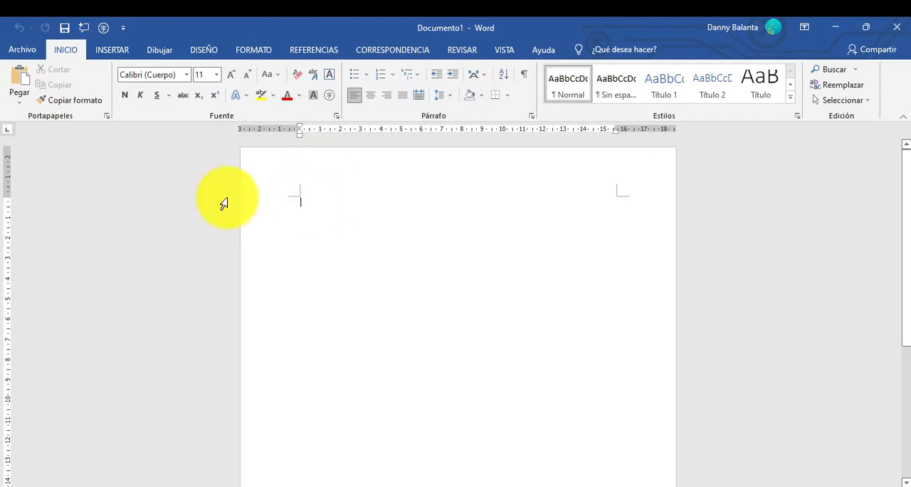
left_click(19, 100)
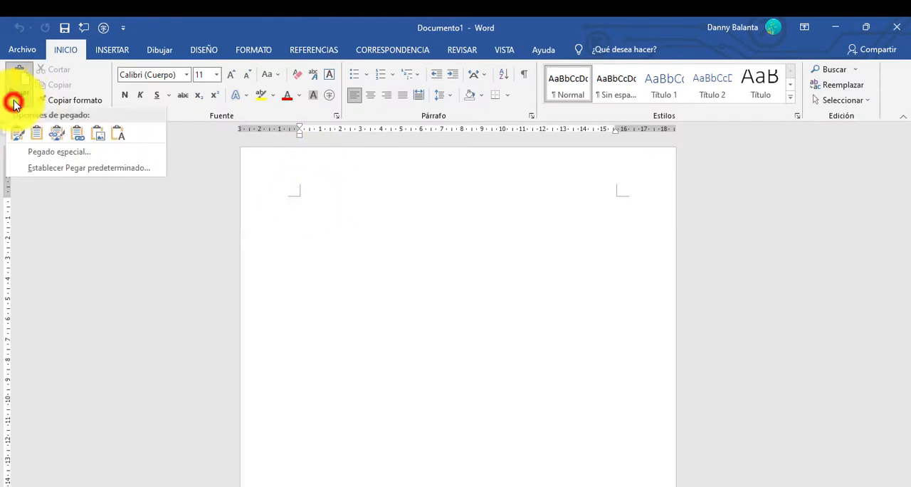
left_click(18, 141)
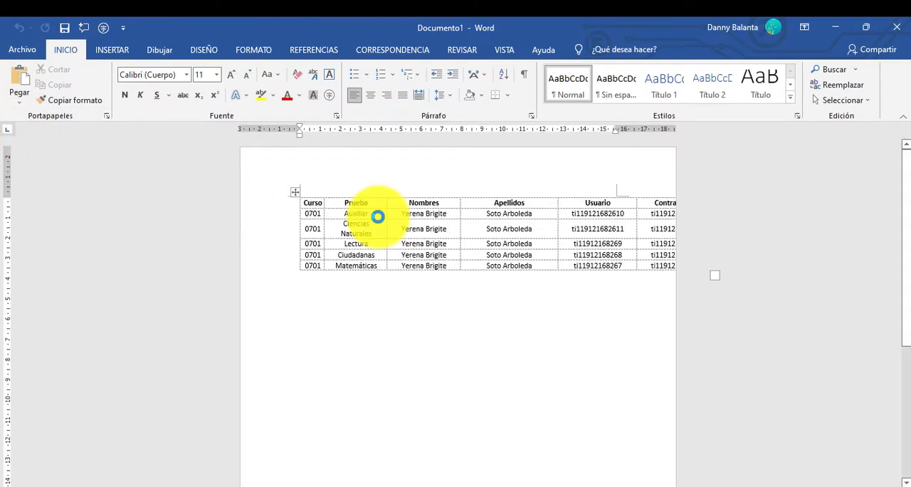
Apply the last custom margins of 1 cm on all sides and shrink the pasted table to fit within them.
left_click(295, 191)
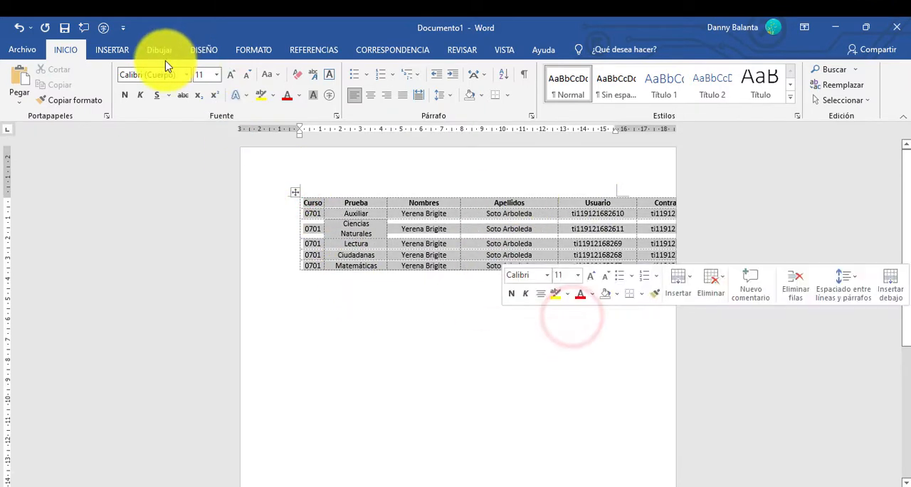
left_click(250, 51)
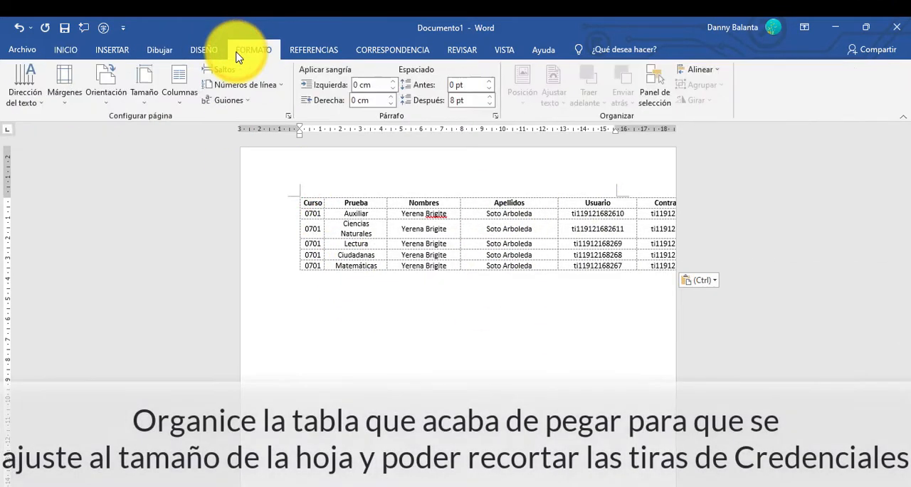
left_click(68, 79)
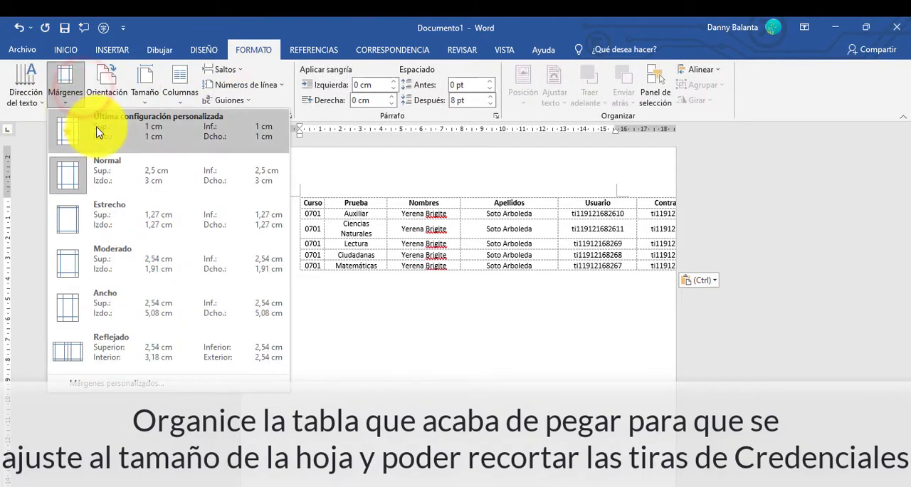
left_click(98, 131)
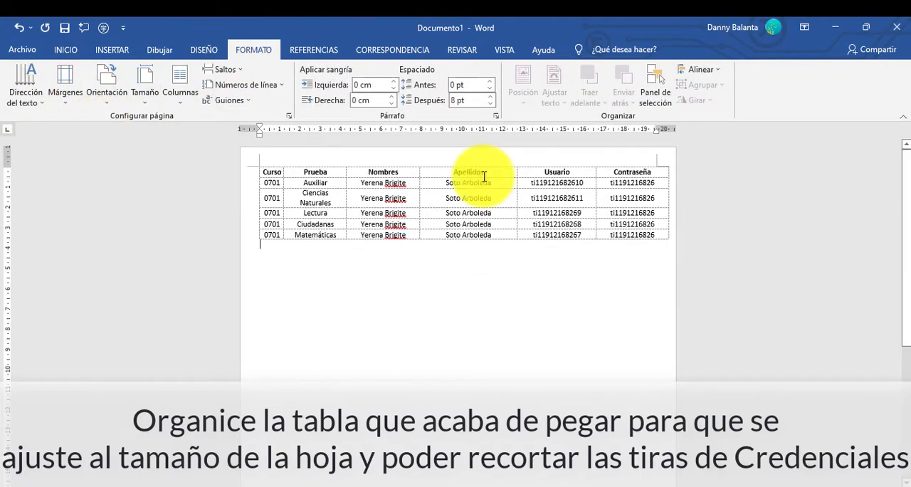
left_click_drag(675, 242, 656, 246)
left_click(556, 286)
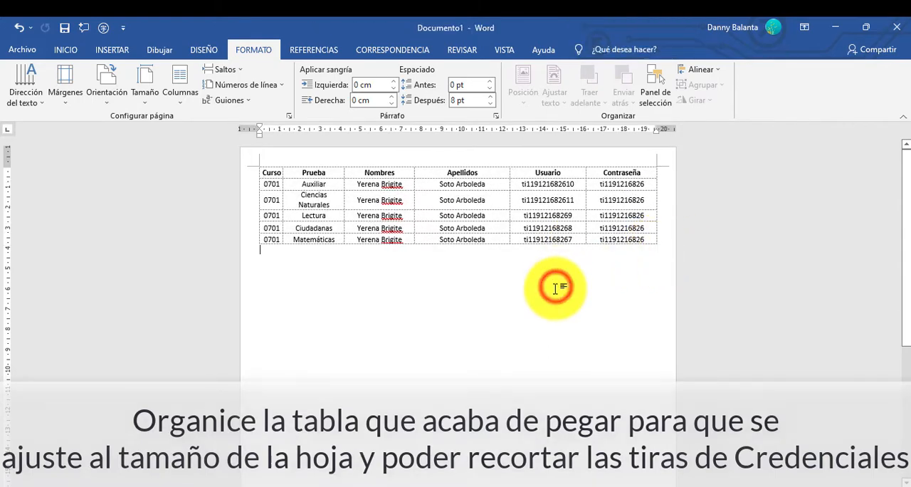
Switch to the auxiliar.xlsx workbook in Excel and add the first surnames in the list to the Apellidos filter.
scroll(551, 286, "up", 3)
scroll(548, 286, "up", 3)
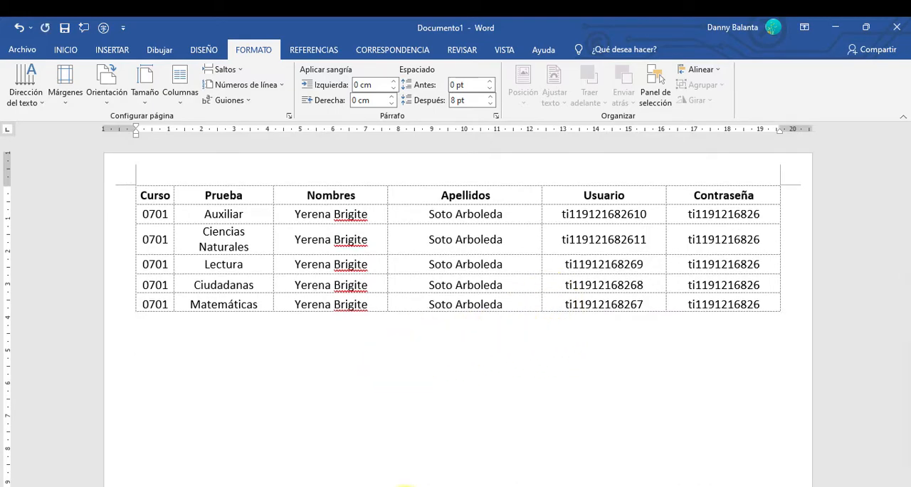
mouse_move(422, 479)
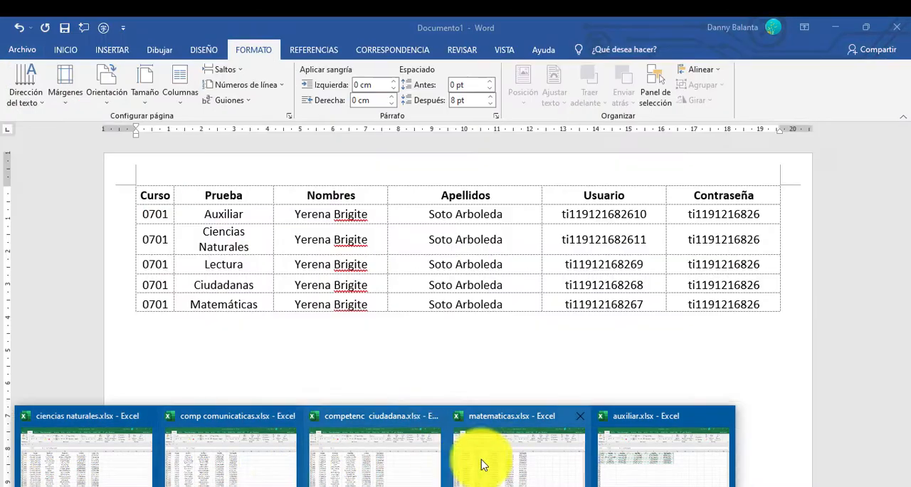
left_click(655, 451)
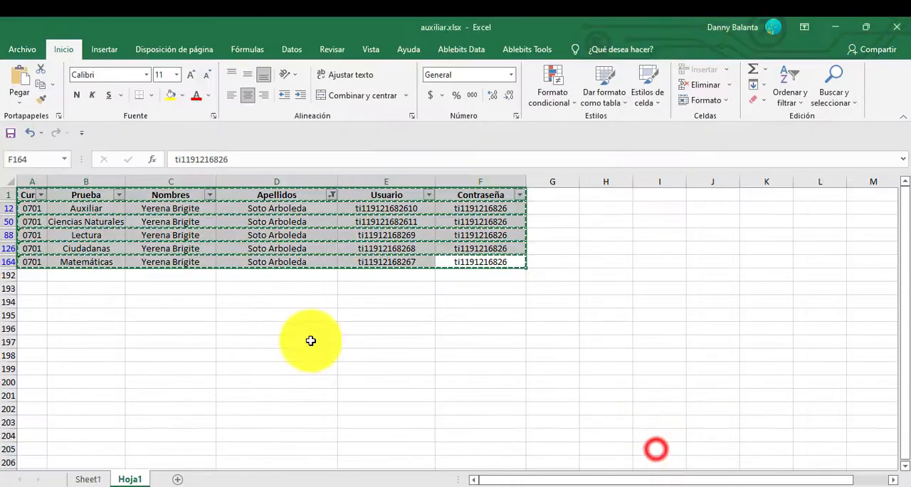
left_click(211, 400)
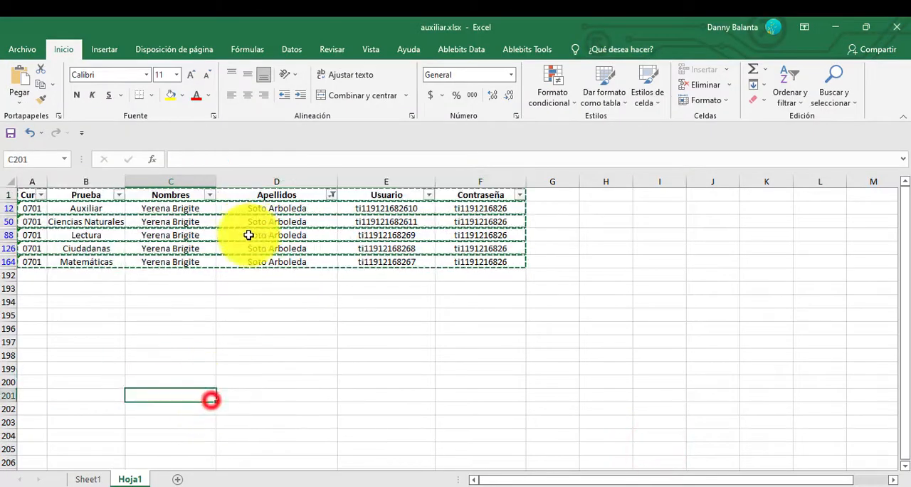
left_click(147, 305)
left_click(211, 195)
left_click(211, 193)
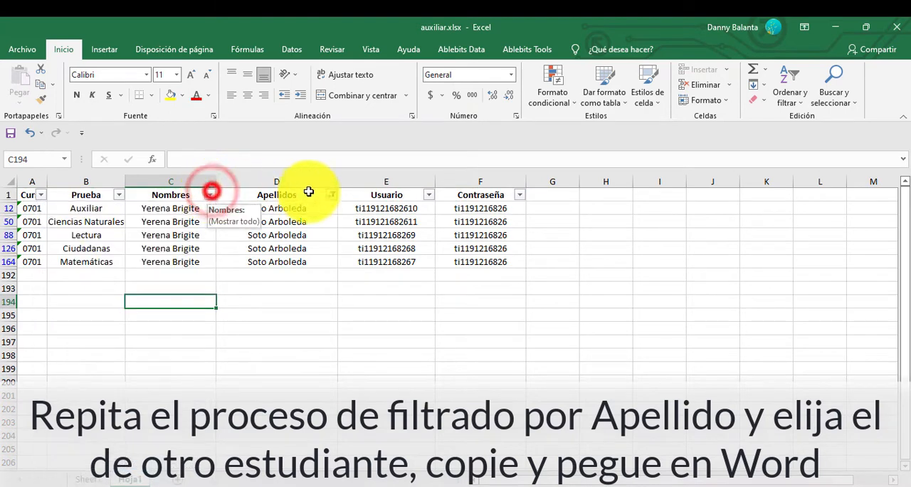
left_click(331, 194)
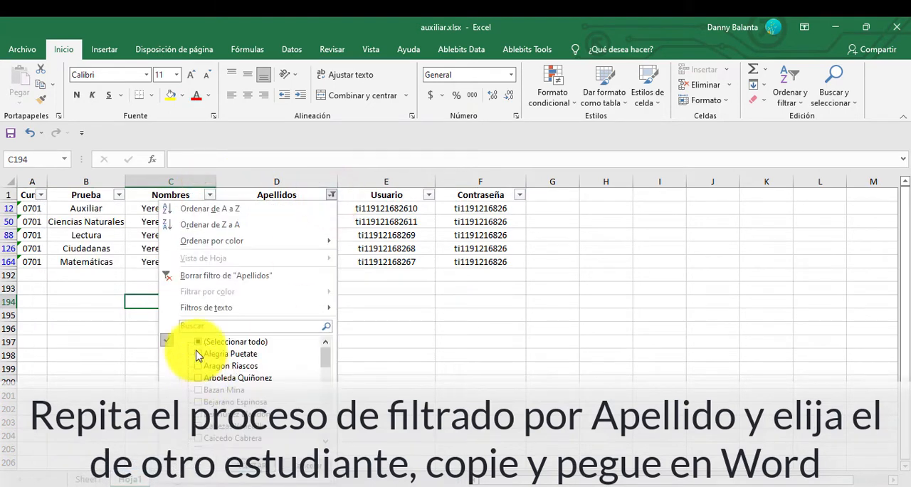
left_click(255, 464)
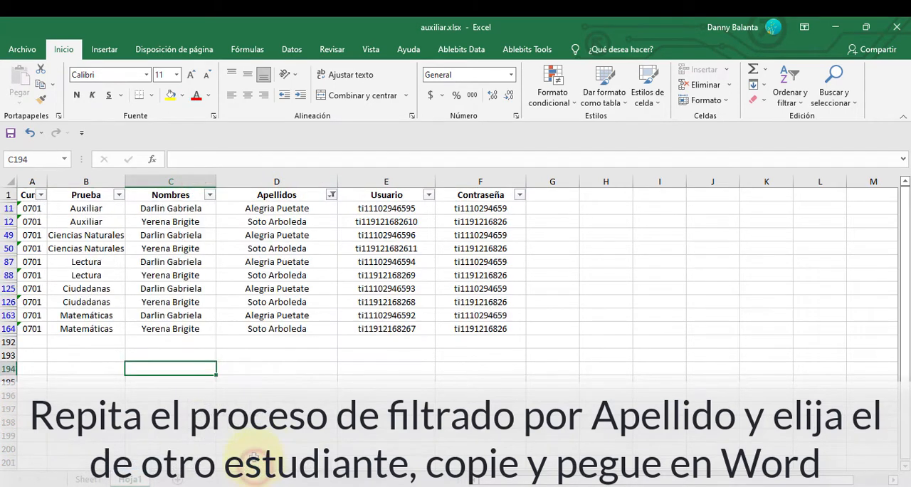
Clear every selection in the Apellidos filter and keep only the first student's surnames in the list.
left_click(331, 195)
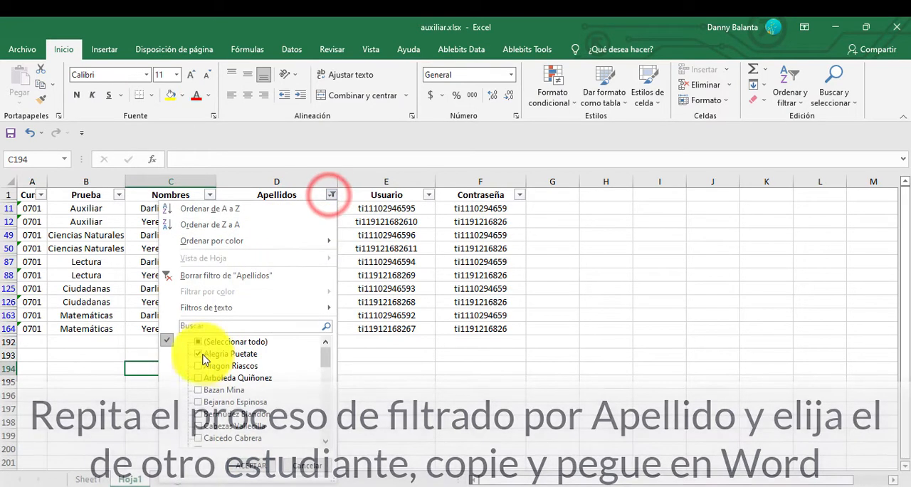
left_click(198, 342)
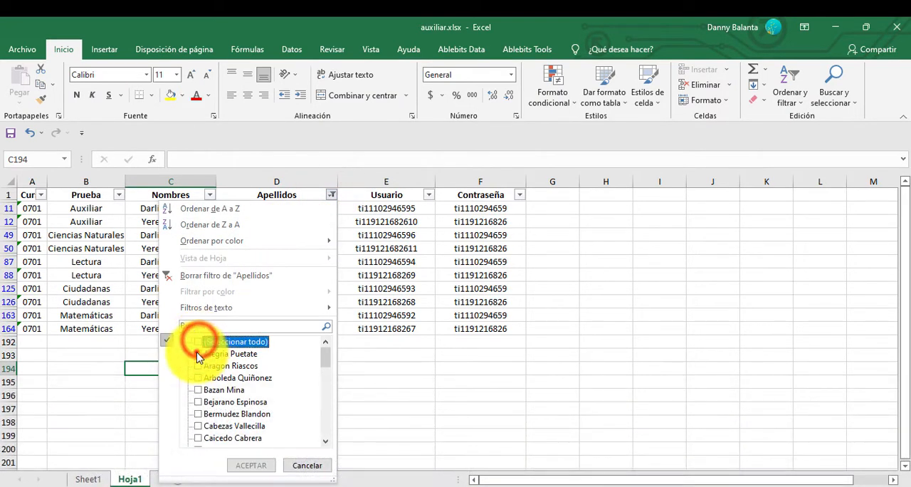
left_click(198, 354)
left_click(253, 466)
left_click(362, 349)
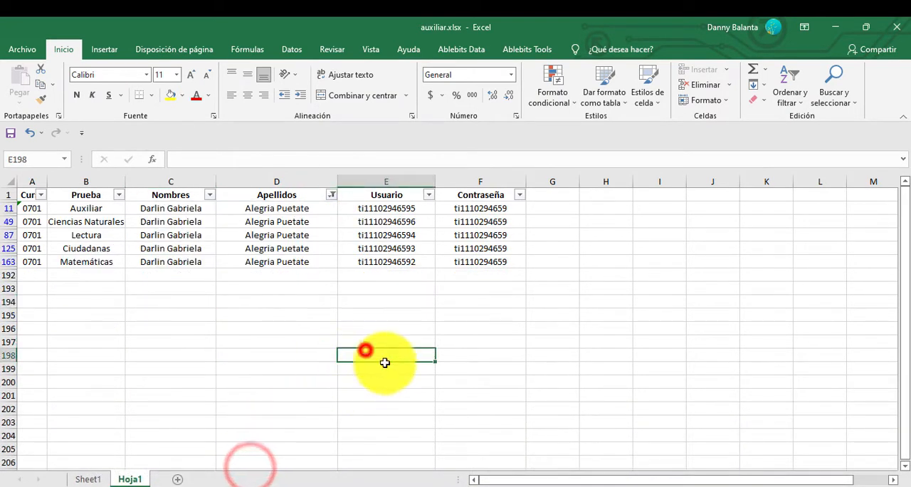
Copy the header row and the newly filtered student's five credential rows, columns A to F.
left_click(485, 262)
left_click_drag(464, 256, 38, 192)
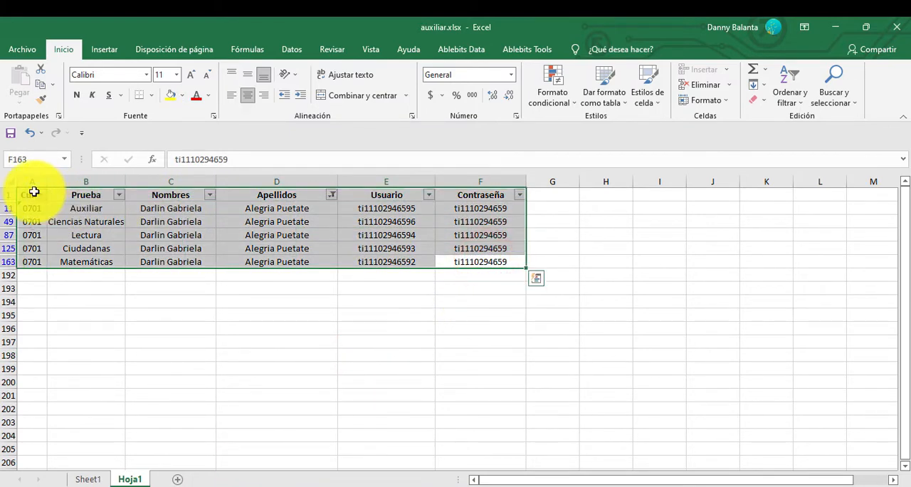
right_click(33, 192)
left_click(77, 207)
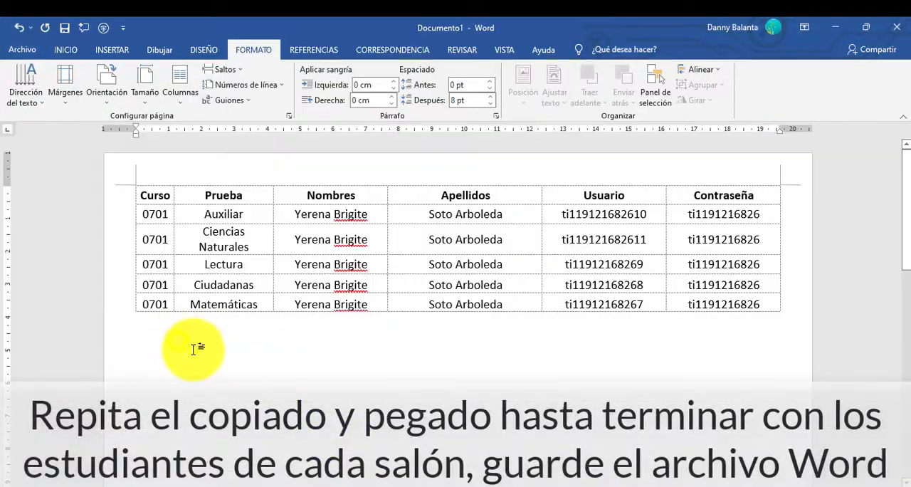
Switch to Word and paste the second student's credential table below the first one, keeping source formatting.
right_click(182, 348)
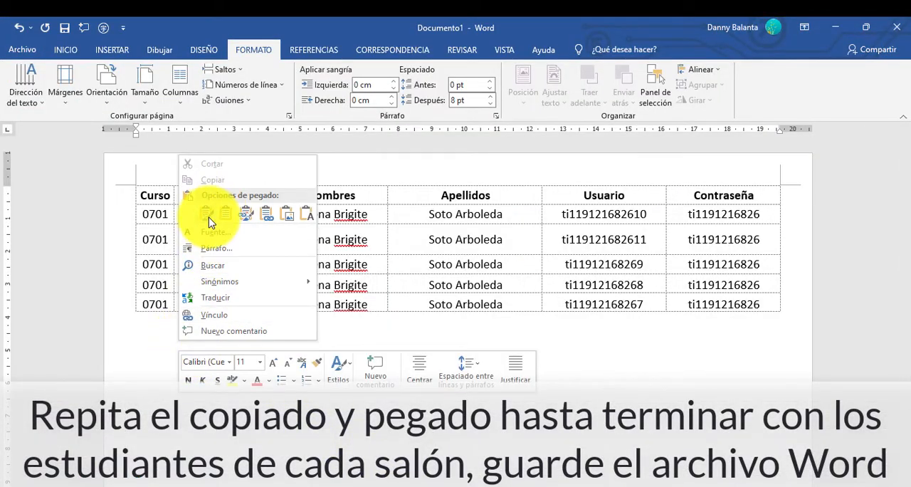
left_click(209, 221)
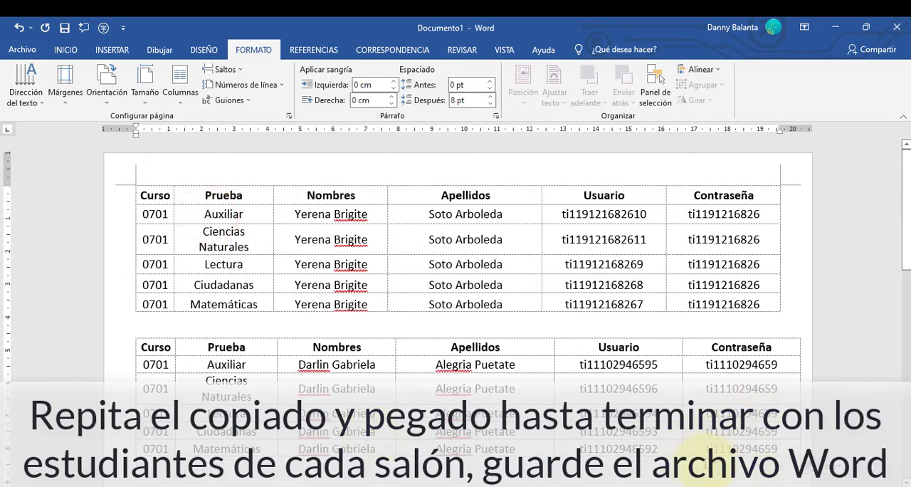
scroll(563, 445, "down", 2)
mouse_move(386, 466)
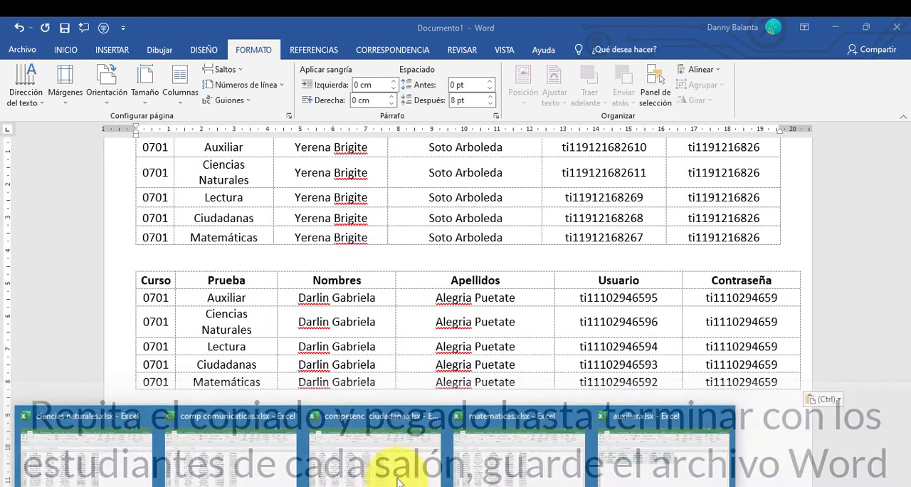